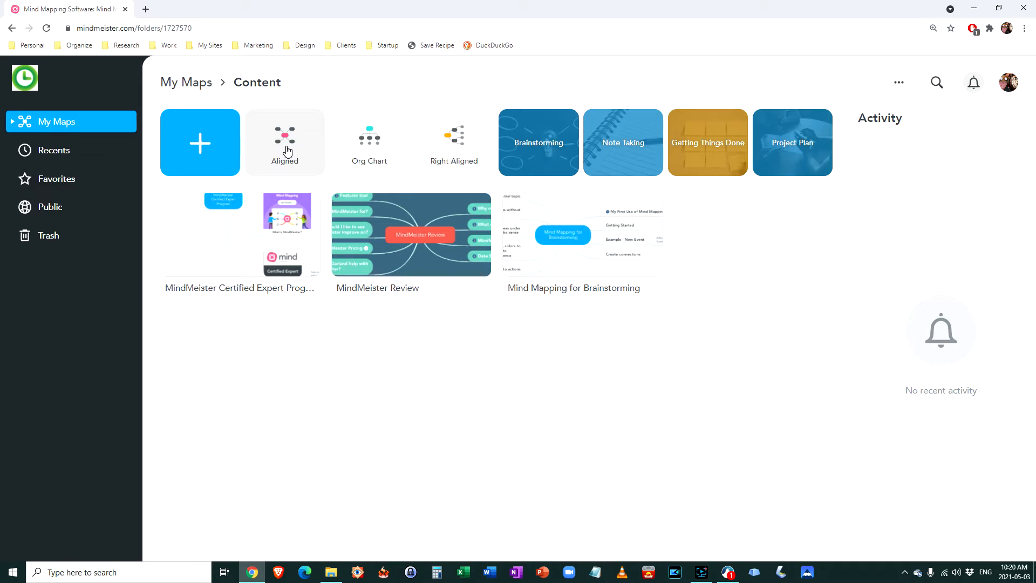
Step: Create a new mind map with the Aligned layout and rename its central topic "Fundraising Event"
{"action": "left_click", "coordinate": [286, 149]}
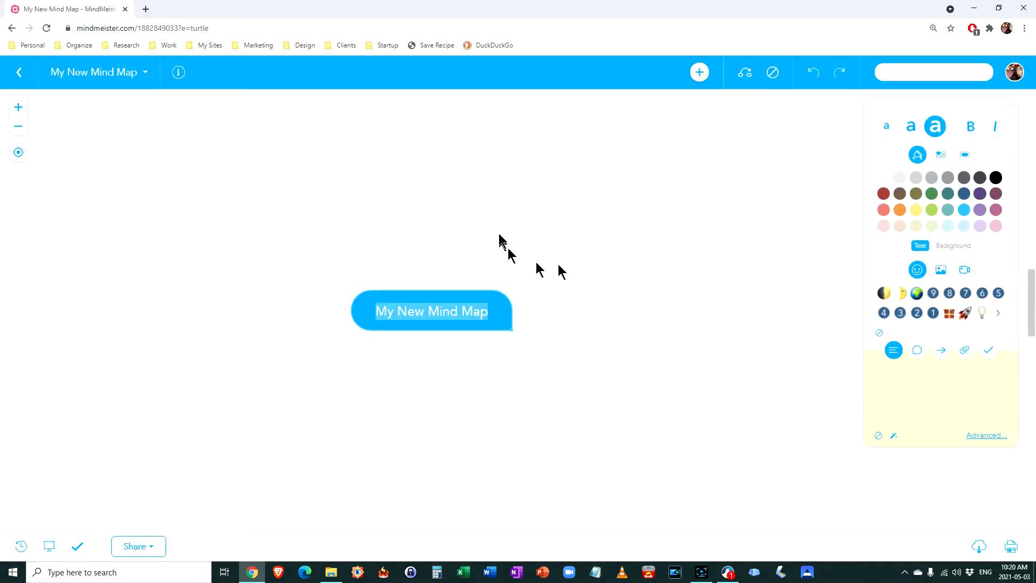
{"action": "left_click", "coordinate": [457, 311]}
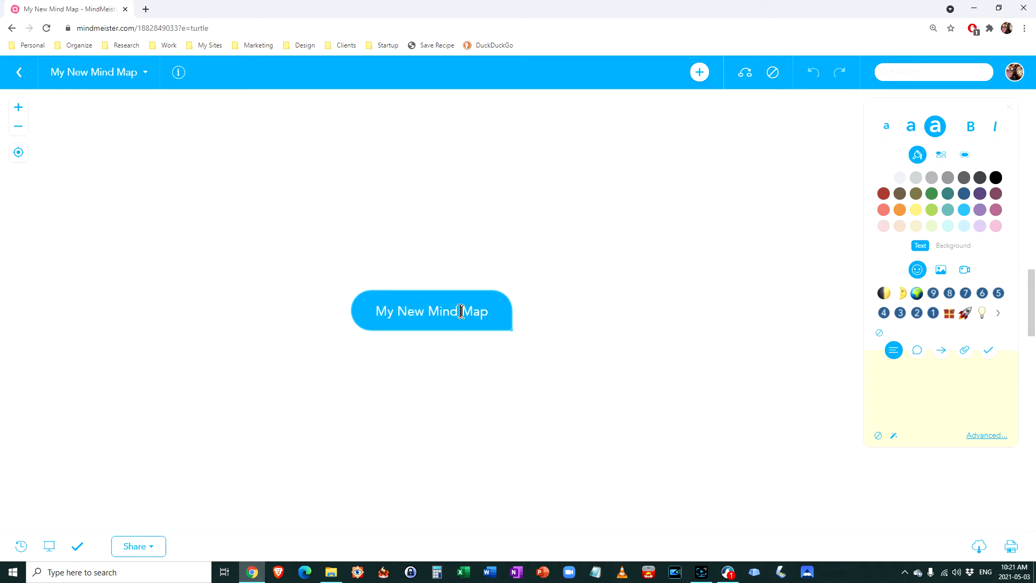
{"action": "left_click_drag", "start_coordinate": [462, 311], "coordinate": [375, 314]}
{"action": "key", "text": "BackSpace"}
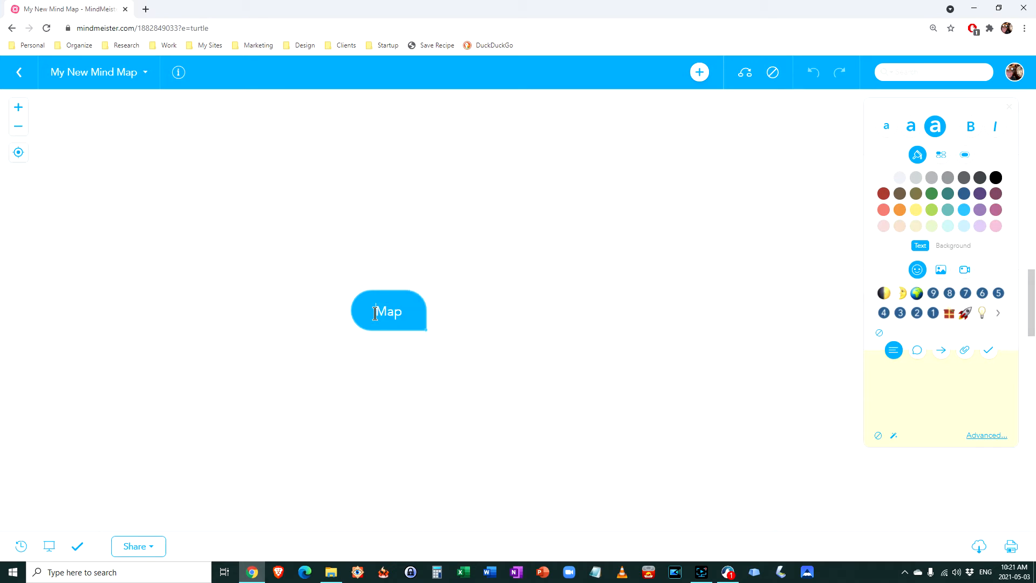
{"action": "key", "text": "Delete"}
{"action": "key", "text": "Delete"}
{"action": "key", "text": "Delete"}
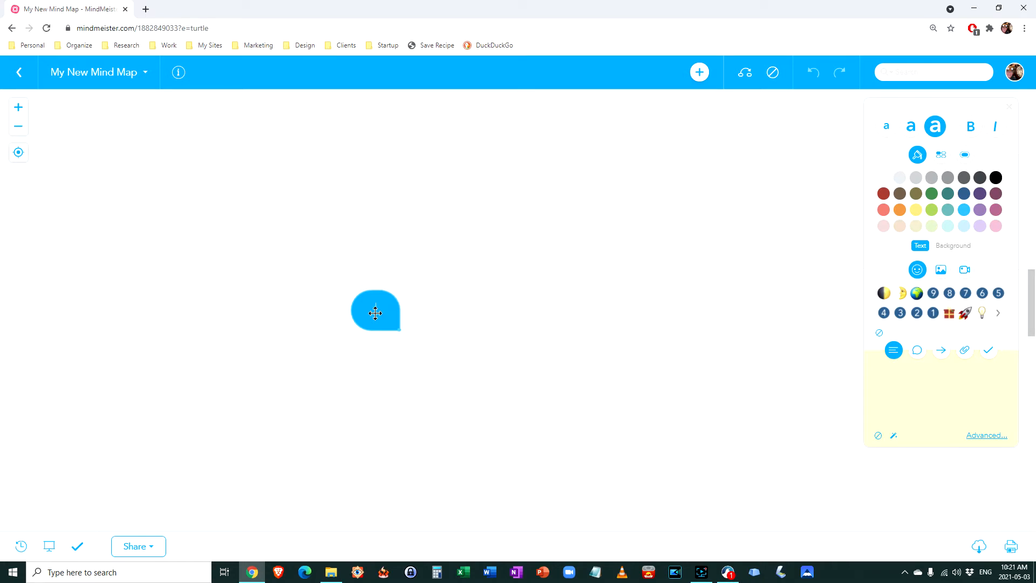
{"action": "type", "text": "Fund"}
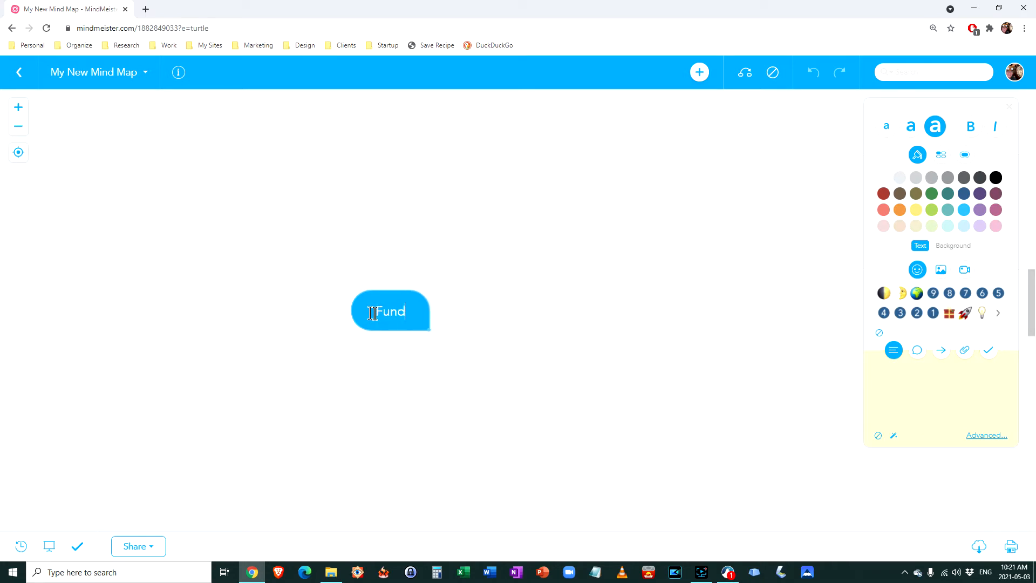
{"action": "type", "text": "raising Event"}
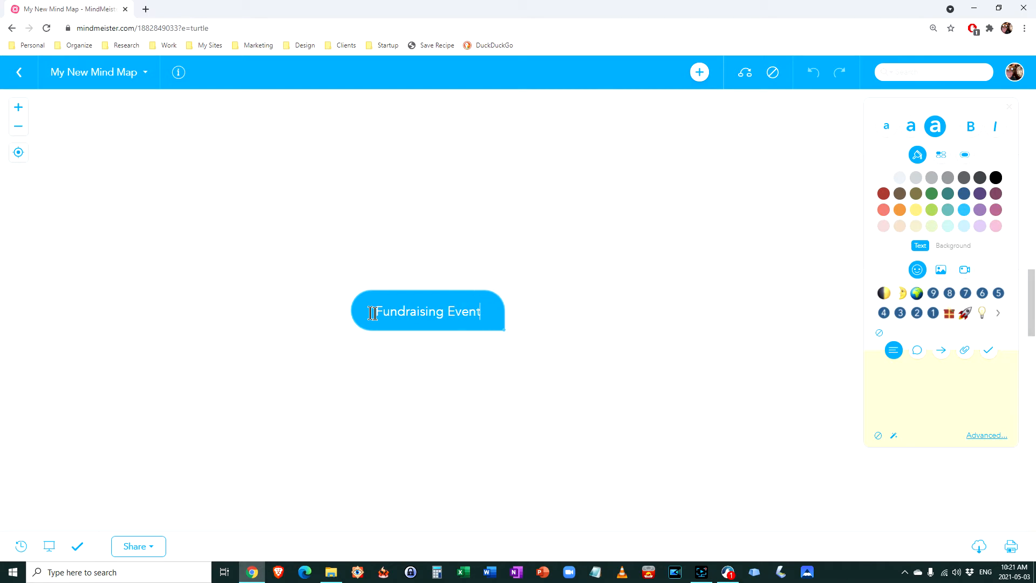
{"action": "key", "text": "Return"}
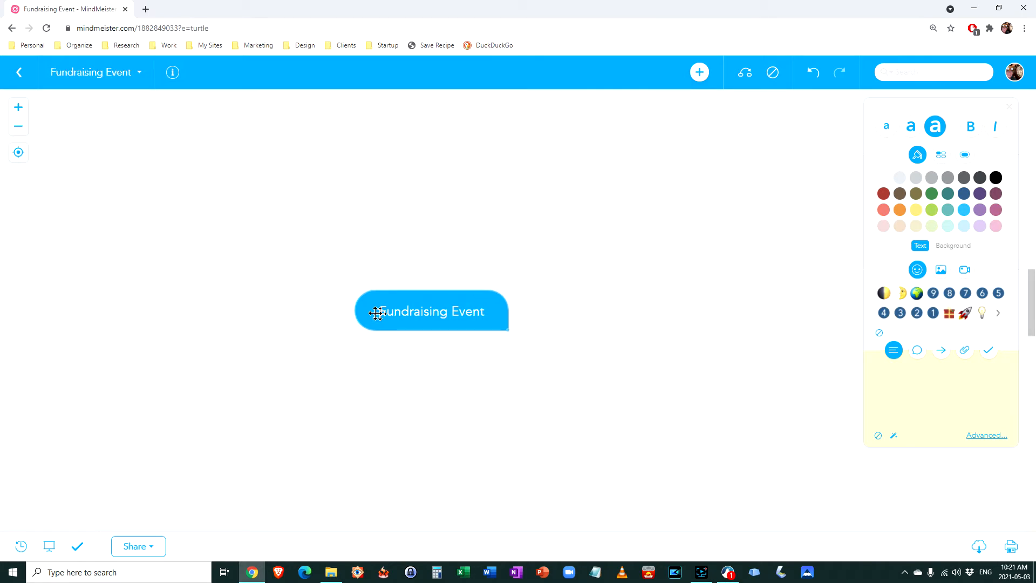
Step: Add a "Type" branch to the central topic with the subtopics "Gala", "Concert", "Rally" and "Summit"
{"action": "double_click", "coordinate": [493, 328]}
{"action": "key", "text": "Tab"}
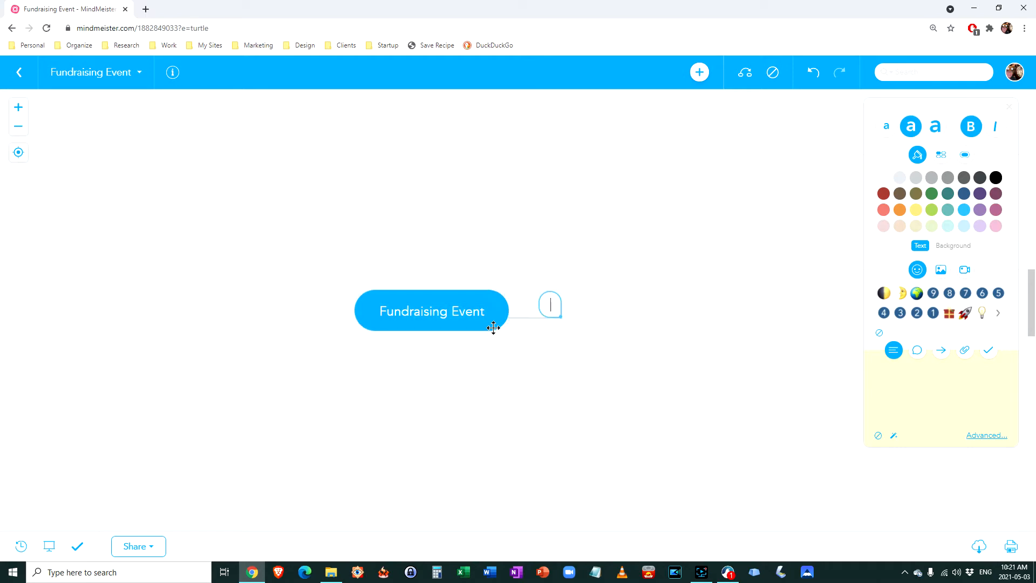
{"action": "type", "text": "Type"}
{"action": "key", "text": "Tab"}
{"action": "type", "text": "Gala"}
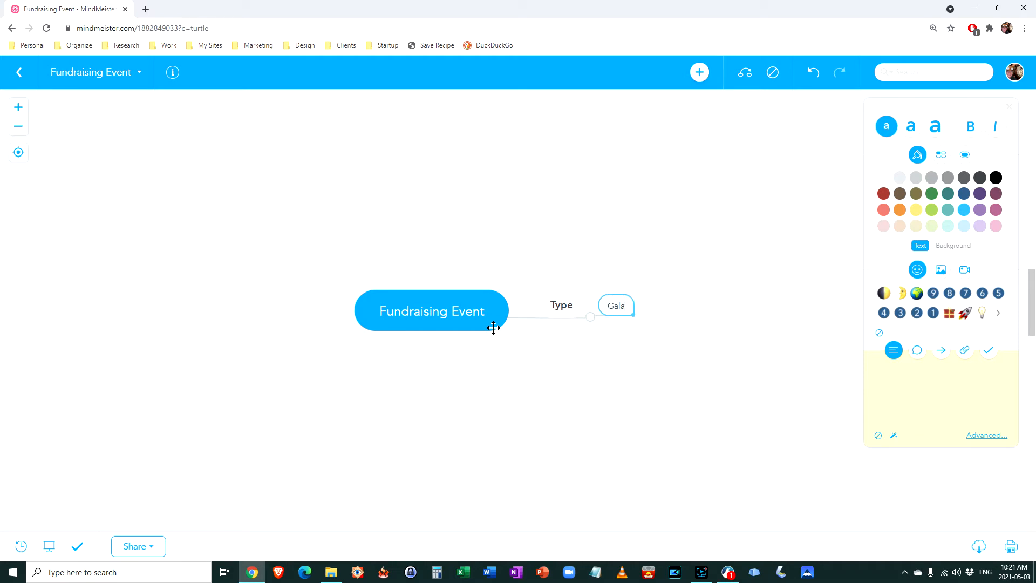
{"action": "key", "text": "Return"}
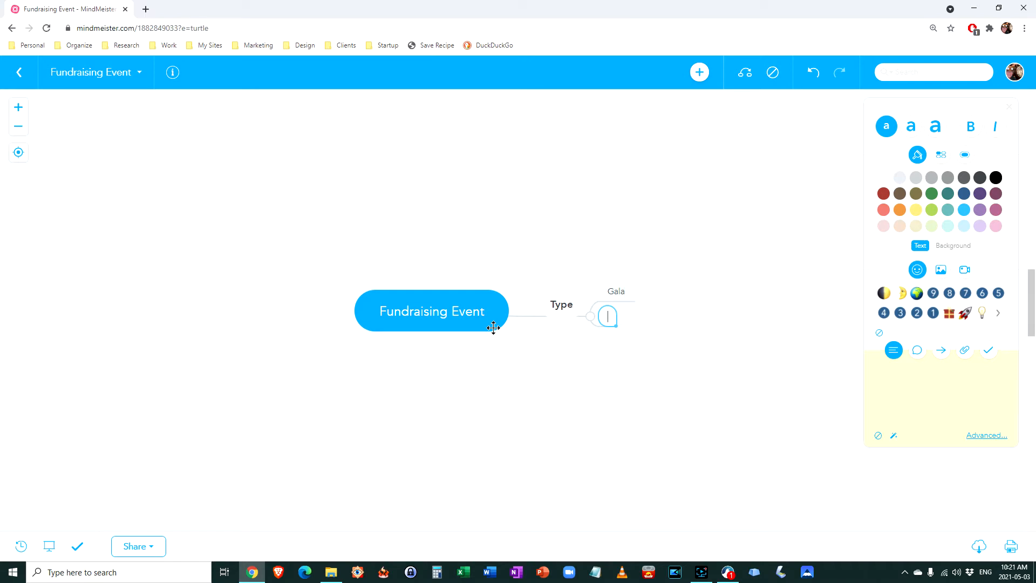
{"action": "type", "text": "Concert"}
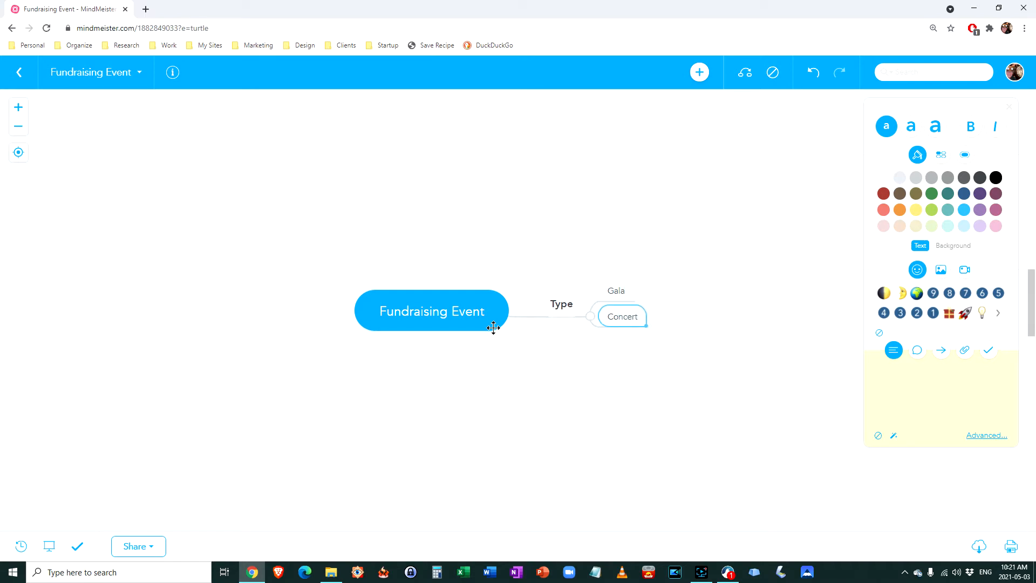
{"action": "key", "text": "Return"}
{"action": "type", "text": "Rally"}
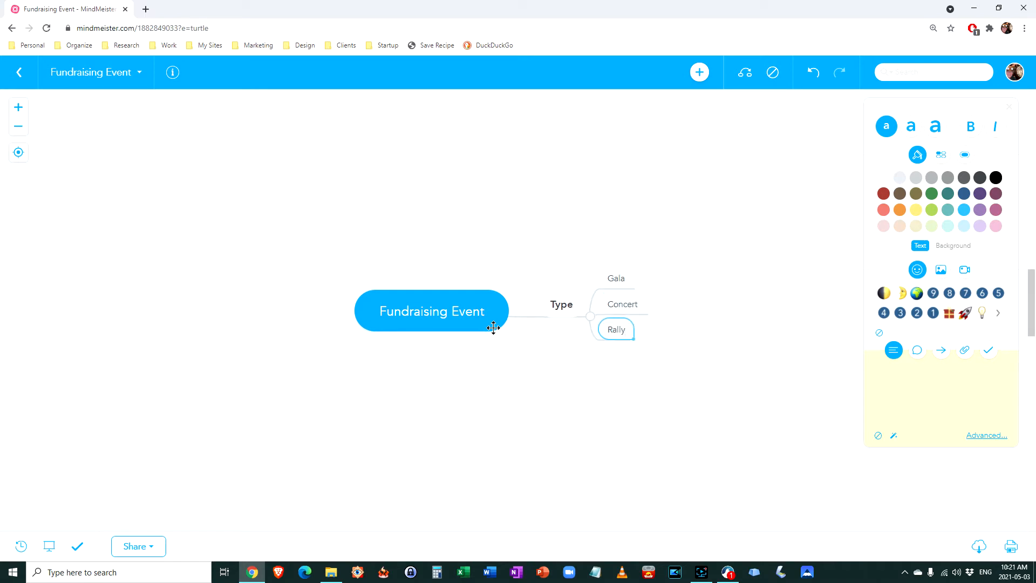
{"action": "key", "text": "Return"}
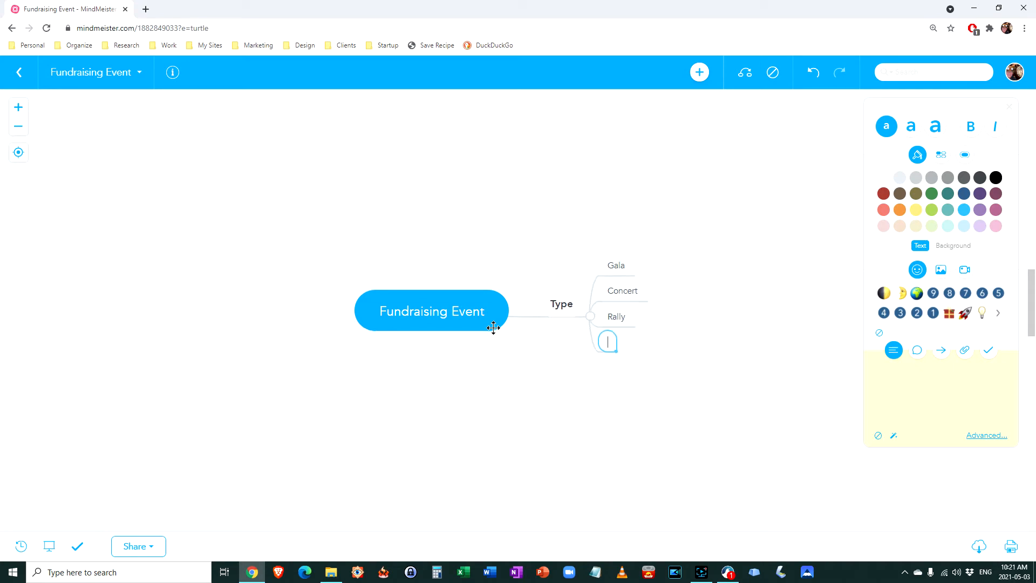
{"action": "type", "text": "Summit"}
Step: Add a "Themes" subtopic under Type with the child topics "pirates" and "60's"
{"action": "left_click", "coordinate": [565, 304]}
{"action": "key", "text": "Tab"}
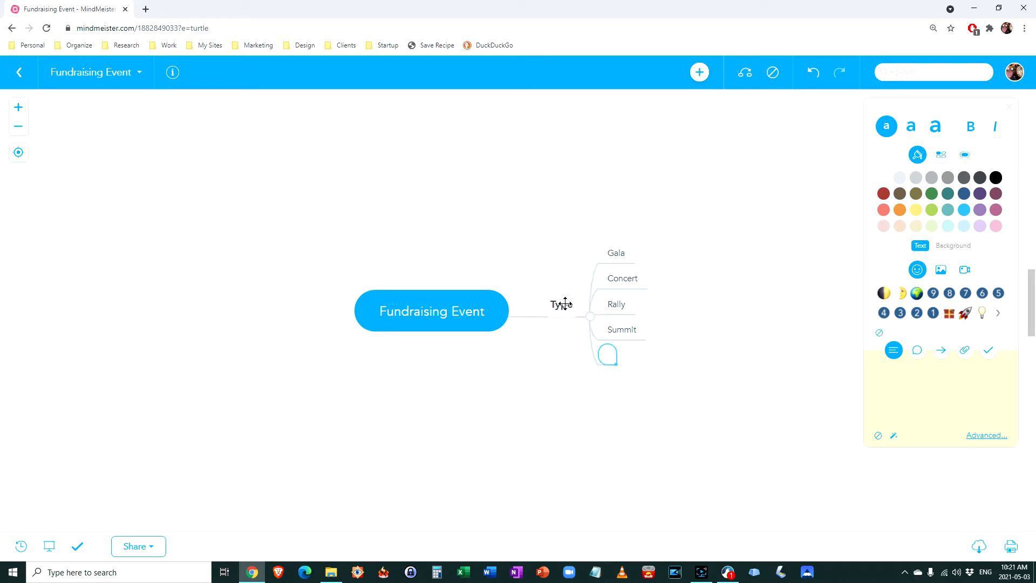
{"action": "type", "text": "Themes"}
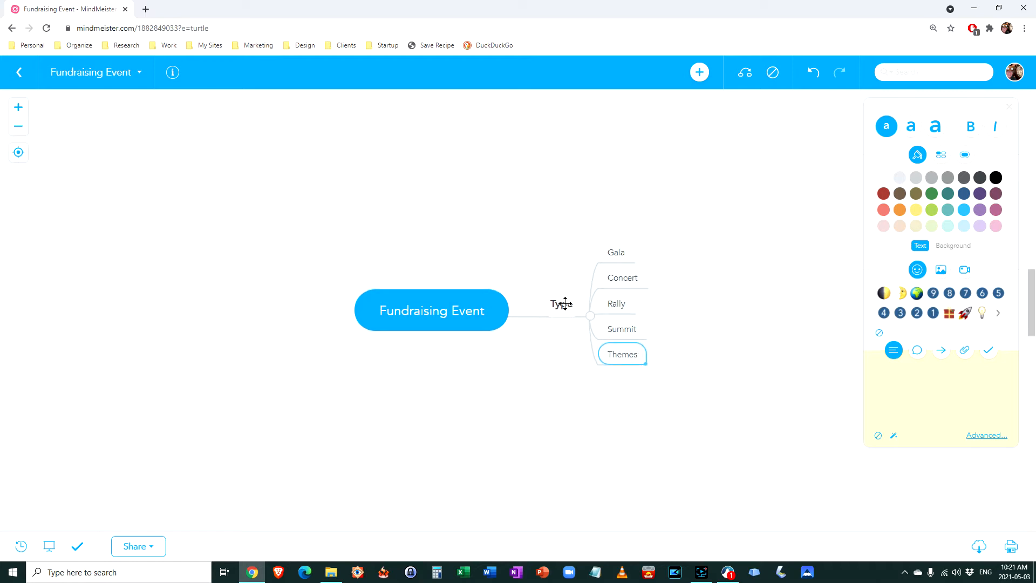
{"action": "key", "text": "Tab"}
{"action": "type", "text": "pirates"}
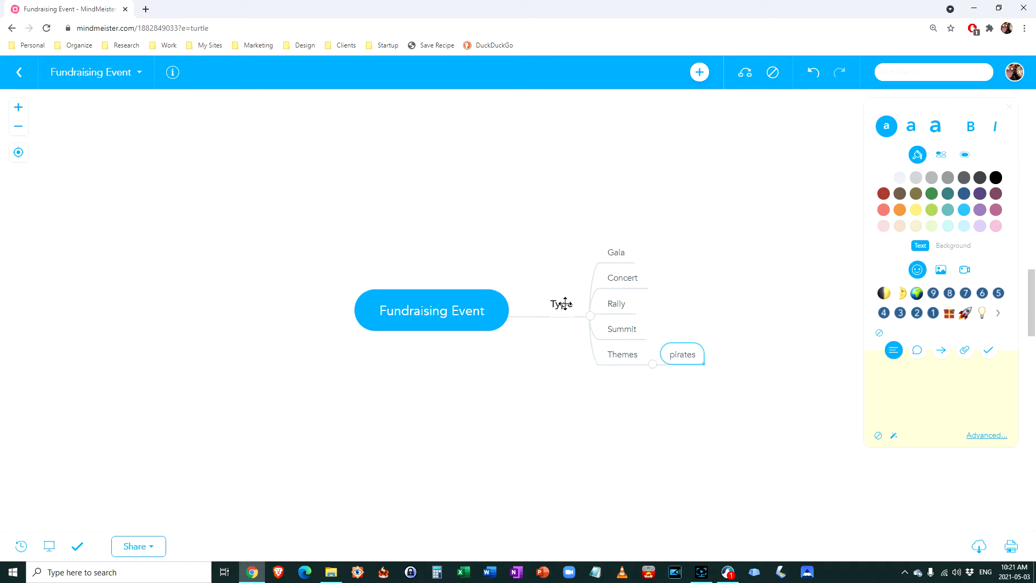
{"action": "key", "text": "Return"}
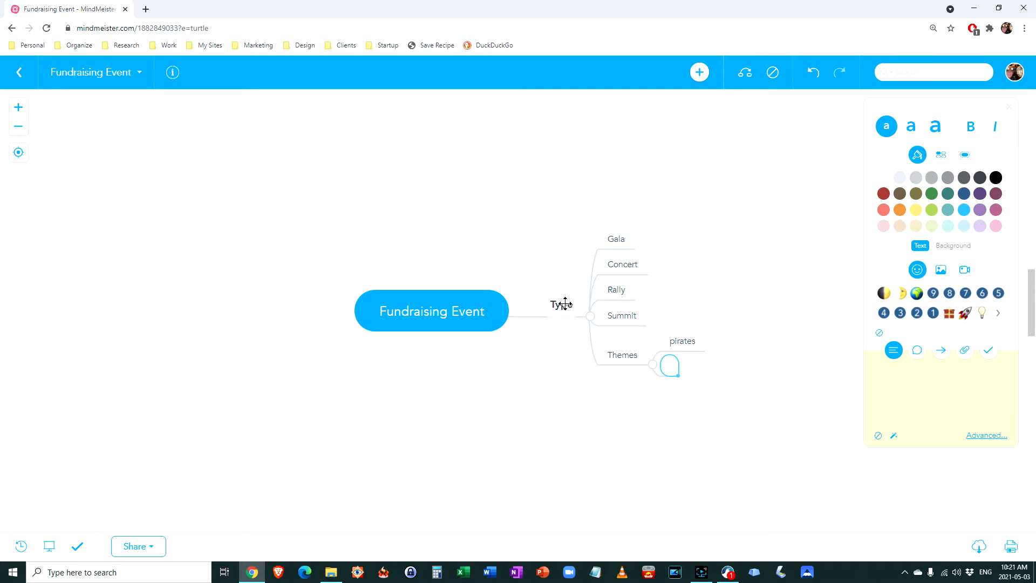
{"action": "type", "text": "60's"}
{"action": "left_click", "coordinate": [561, 313]}
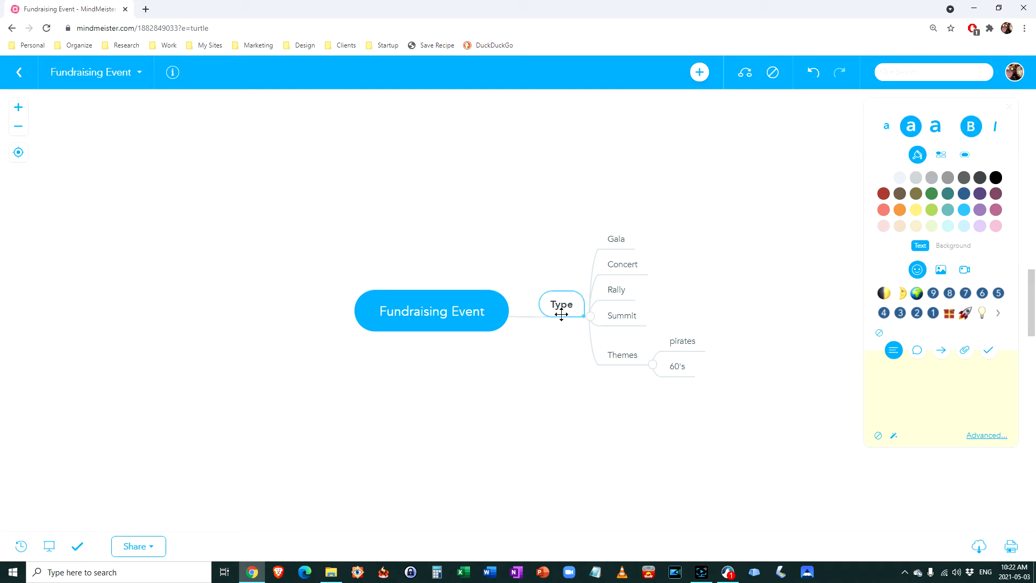
Step: Add a "Venue" branch to the central Fundraising Event topic with a "date" subtopic
{"action": "left_click", "coordinate": [471, 324]}
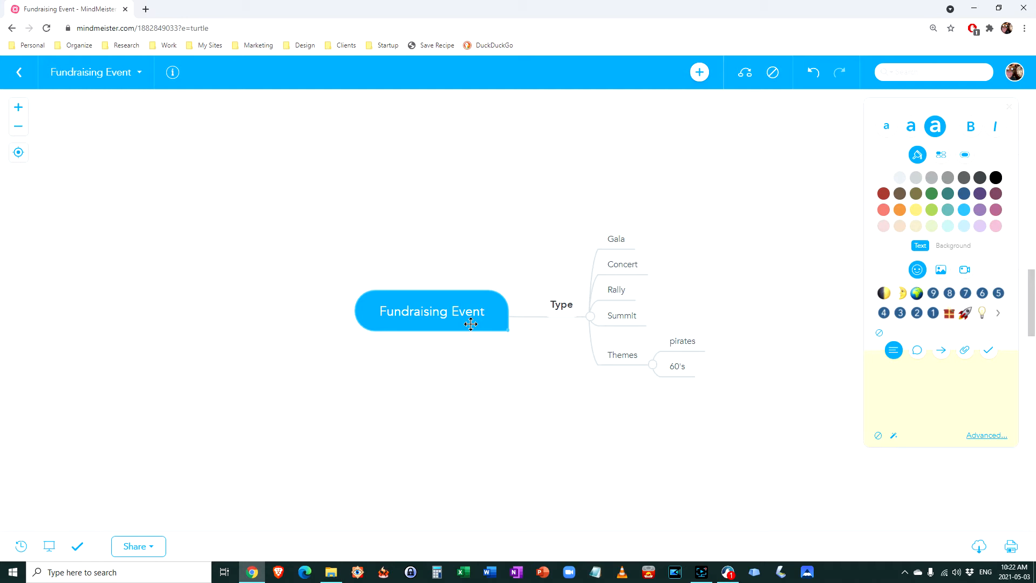
{"action": "key", "text": "Tab"}
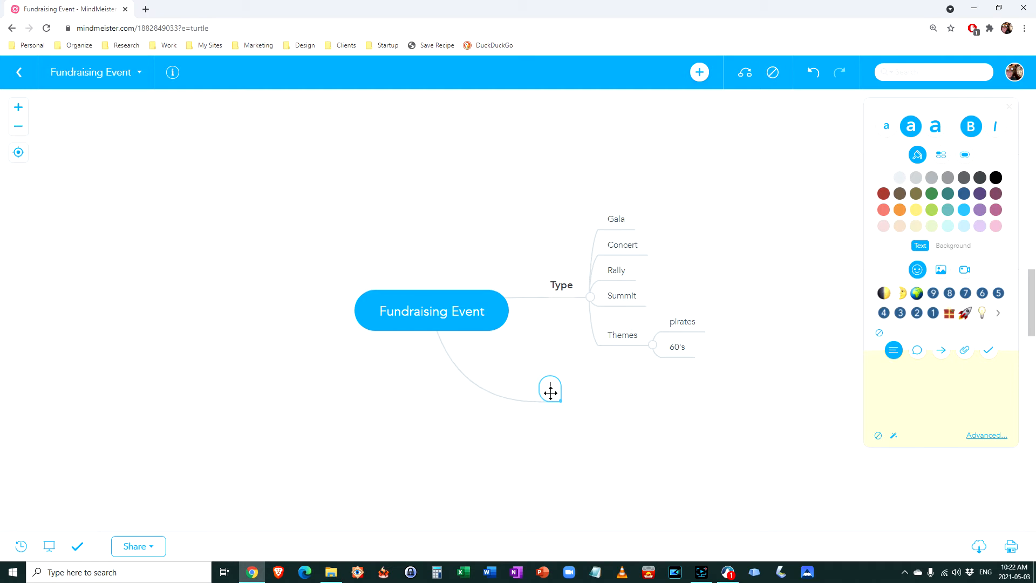
{"action": "type", "text": "Venue"}
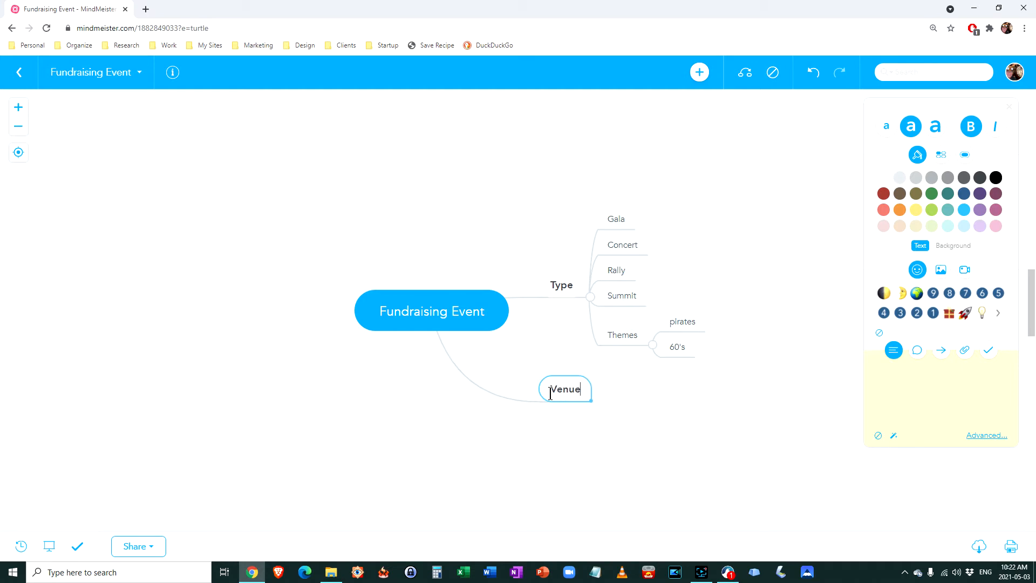
{"action": "key", "text": "Tab"}
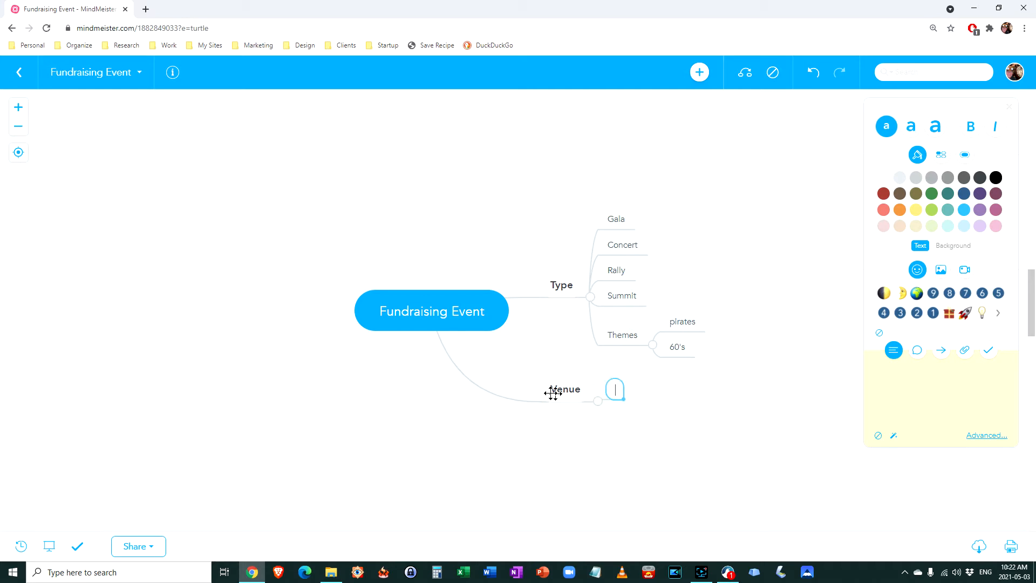
{"action": "type", "text": "date"}
Step: Add the child topics "multi-day", "single day" and "evening" under the date subtopic of Venue
{"action": "key", "text": "Tab"}
{"action": "type", "text": "multip"}
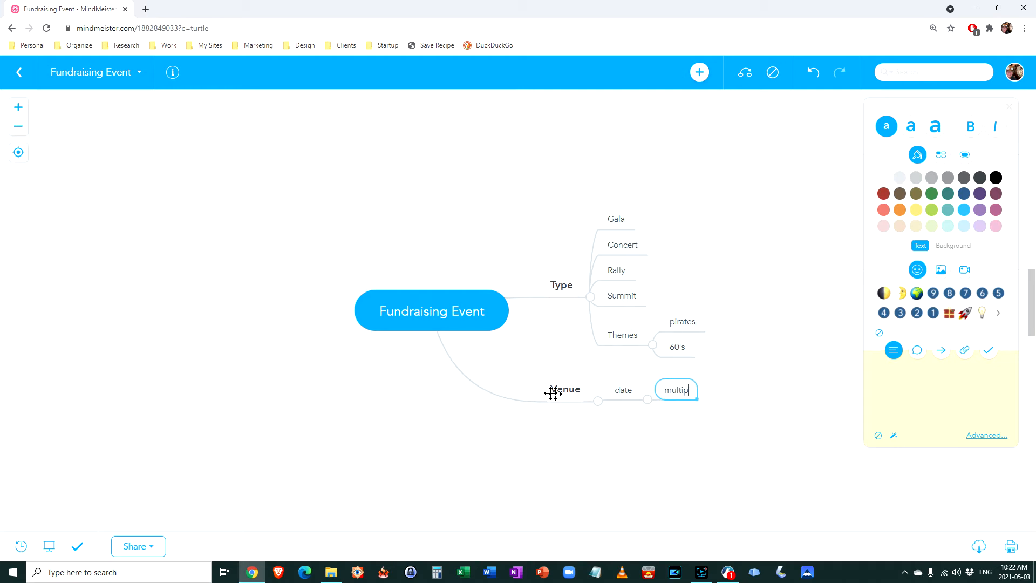
{"action": "key", "text": "BackSpace"}
{"action": "type", "text": "-day"}
{"action": "key", "text": "Return"}
{"action": "type", "text": "single day"}
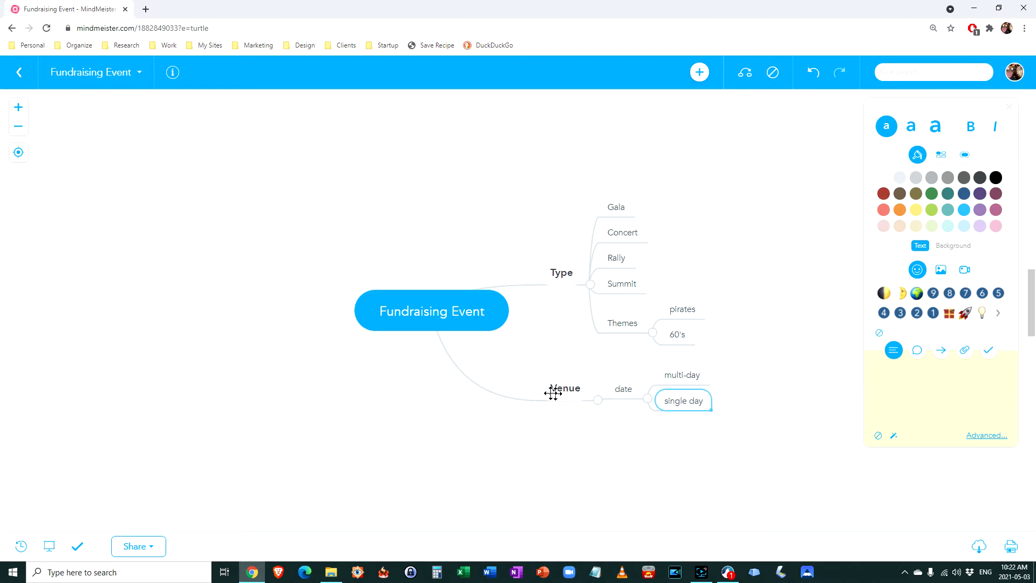
{"action": "key", "text": "Return"}
{"action": "type", "text": "evening"}
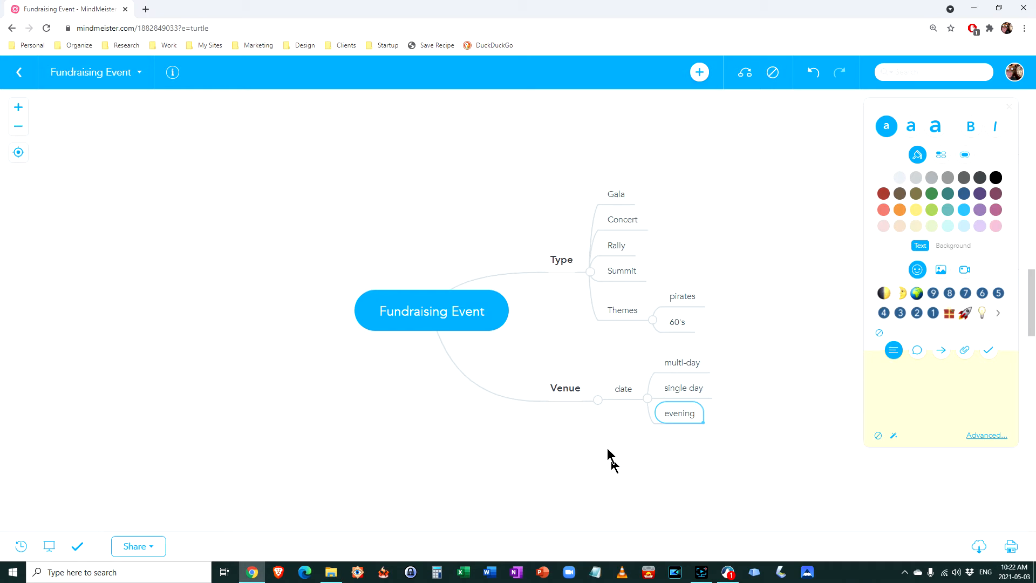
Step: Add a "Costs" branch to the central topic with the subtopics "venue", "advertising" and "catering?"
{"action": "left_click", "coordinate": [369, 309]}
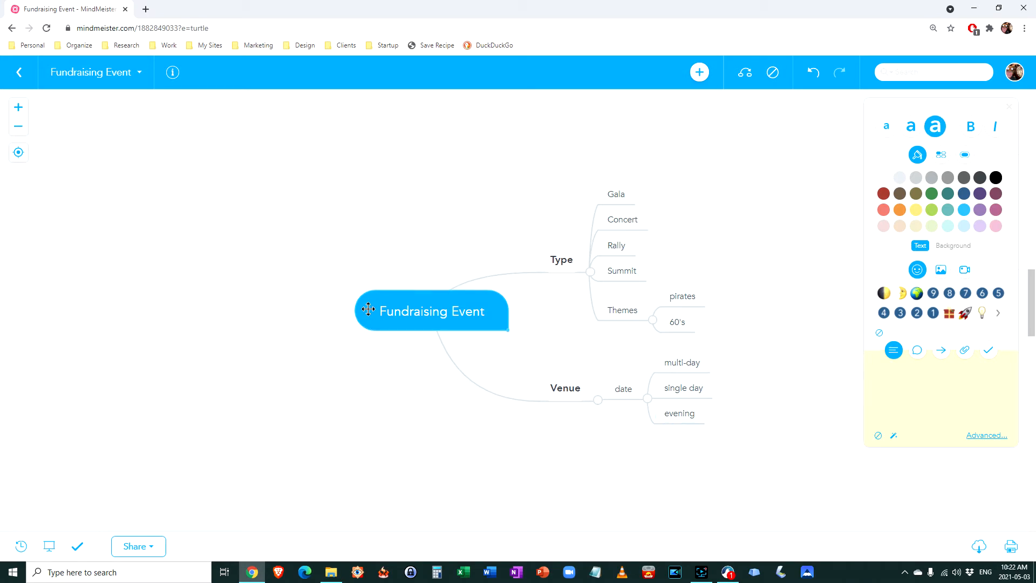
{"action": "key", "text": "Tab"}
{"action": "type", "text": "Costs"}
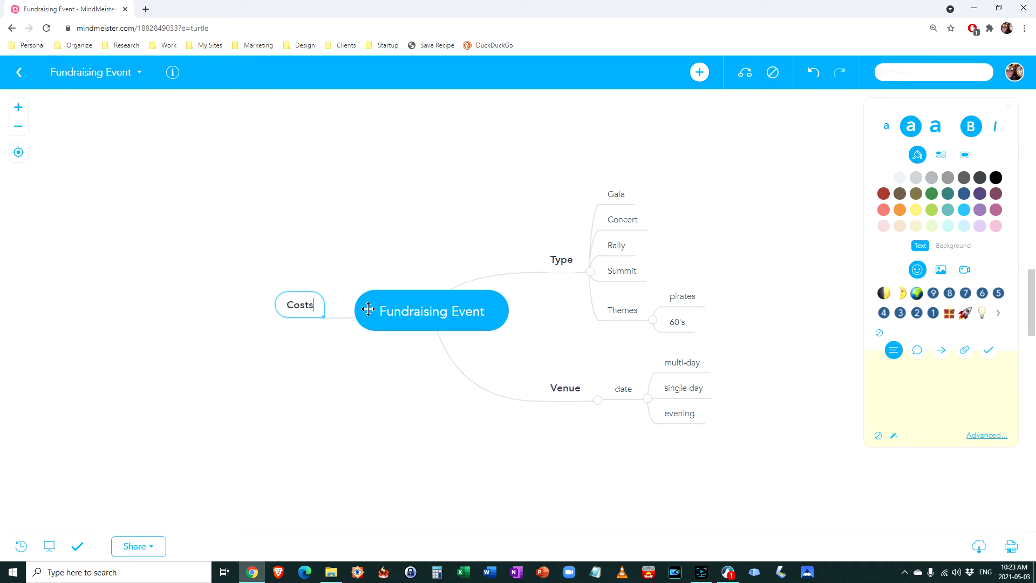
{"action": "key", "text": "Tab"}
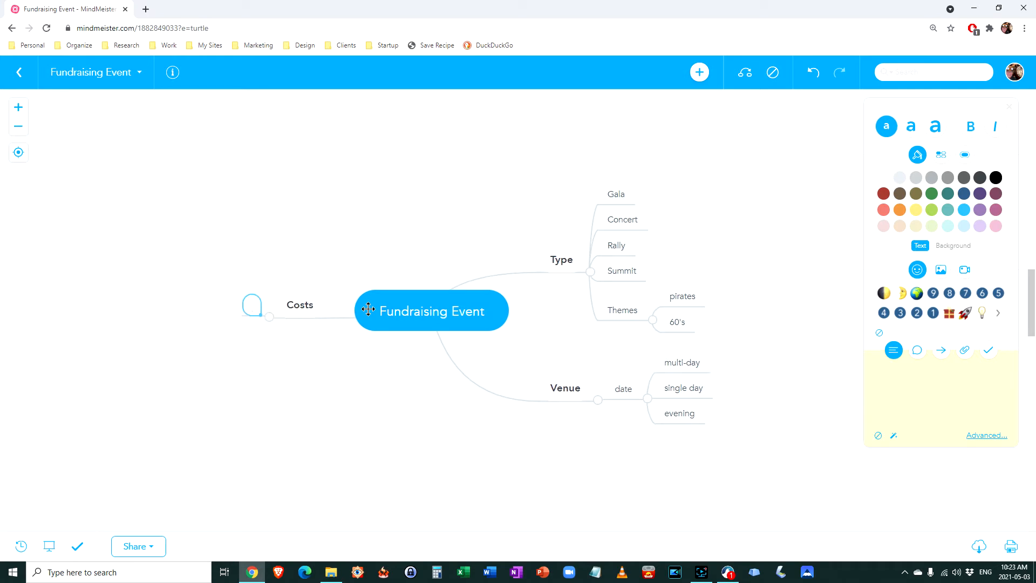
{"action": "type", "text": "venue"}
{"action": "key", "text": "Return"}
{"action": "type", "text": "advert"}
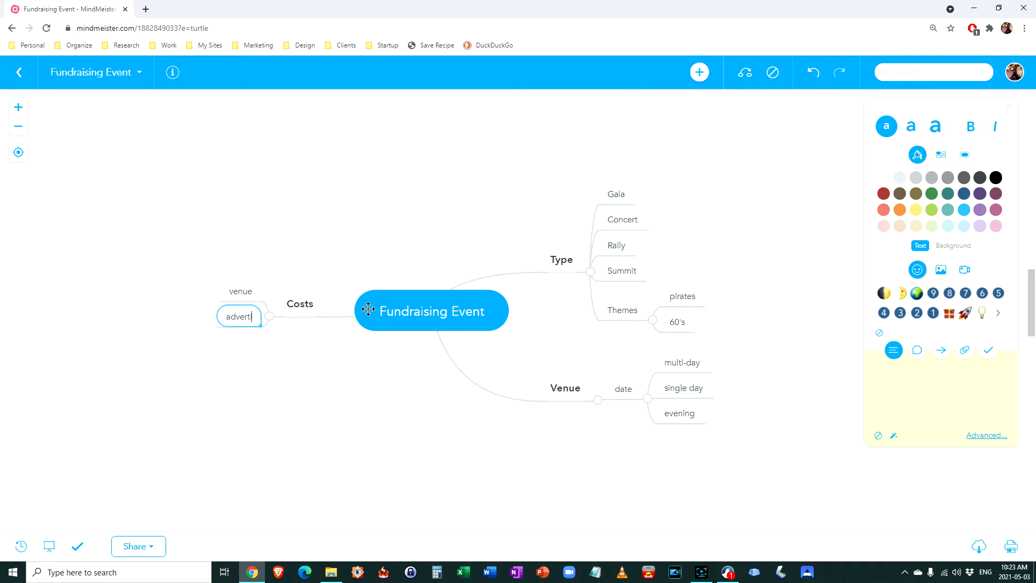
{"action": "type", "text": "ising"}
{"action": "key", "text": "Return"}
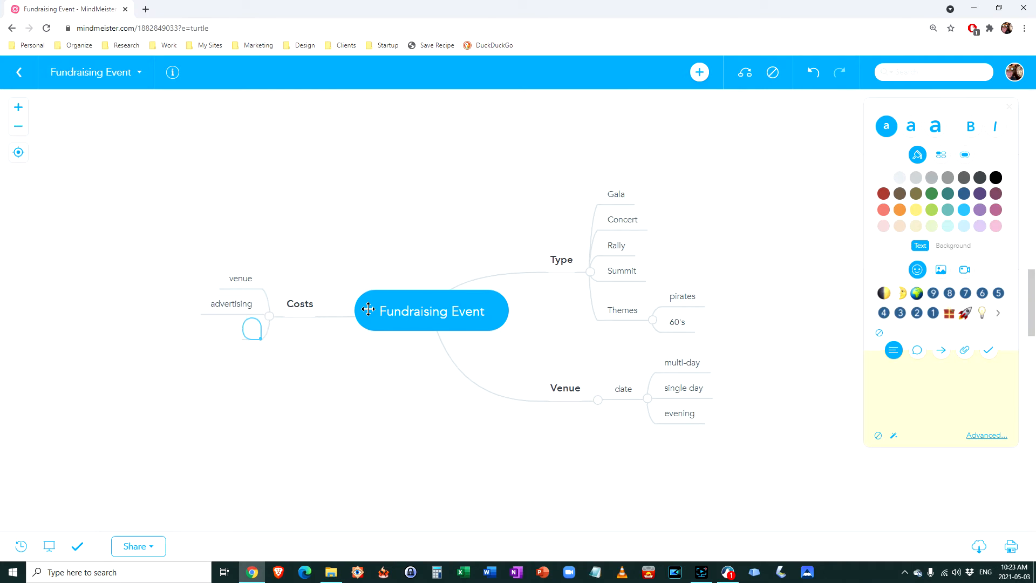
{"action": "type", "text": "catering?"}
Step: Add the child topics "do we want food?", "beverages" and "food trucks?" under the catering? subtopic
{"action": "key", "text": "Tab"}
{"action": "type", "text": "do"}
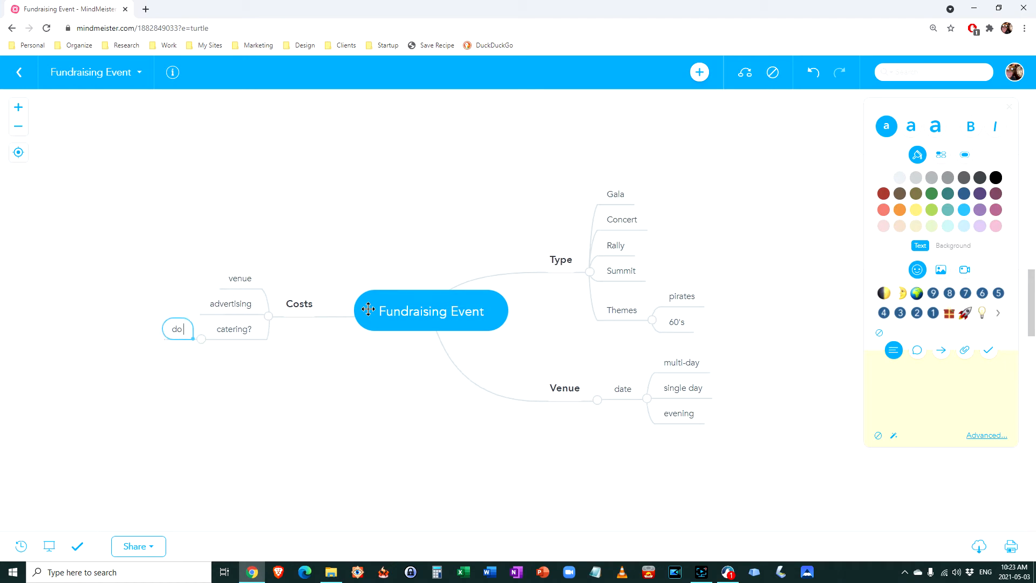
{"action": "type", "text": " we want food?"}
{"action": "key", "text": "Return"}
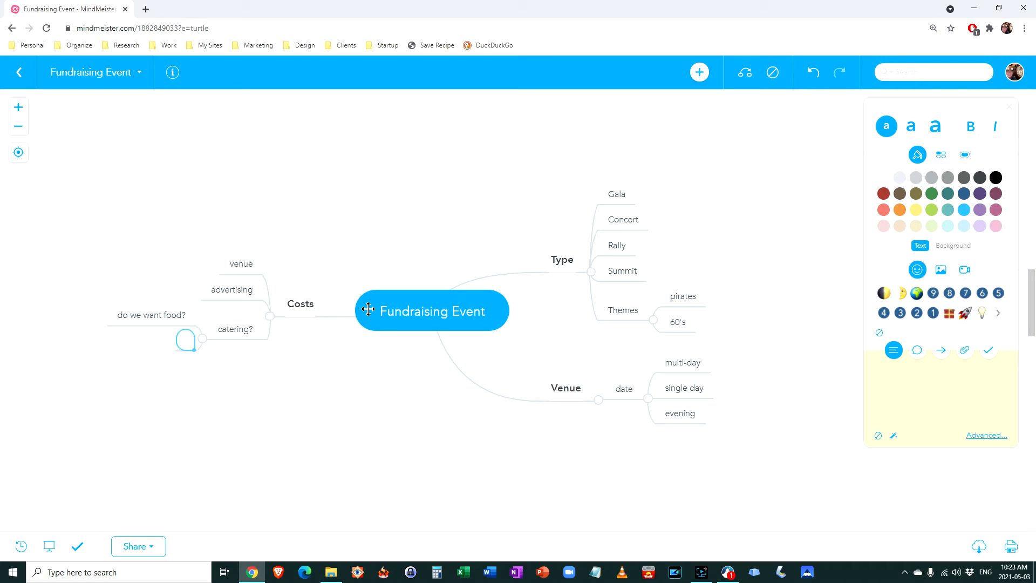
{"action": "type", "text": "beverages"}
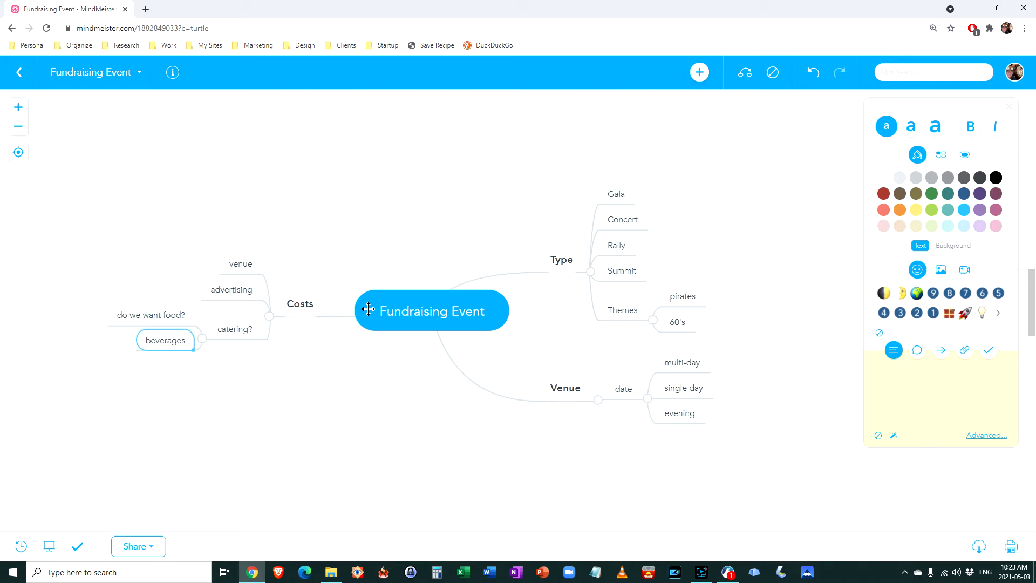
{"action": "key", "text": "Return"}
{"action": "type", "text": "goo"}
{"action": "key", "text": "BackSpace"}
{"action": "key", "text": "BackSpace"}
{"action": "key", "text": "BackSpace"}
{"action": "type", "text": "foo"}
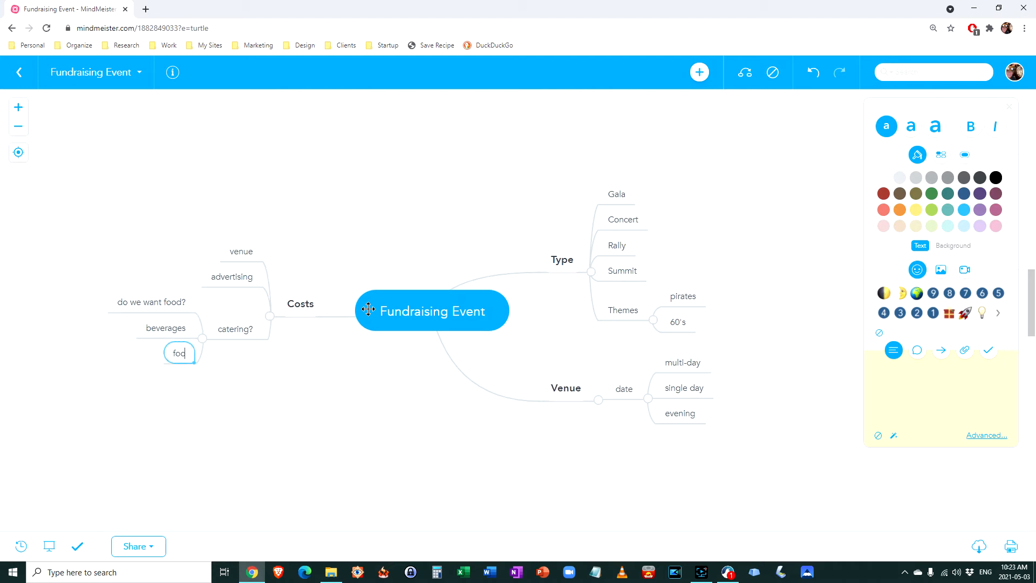
{"action": "type", "text": "d trucks?"}
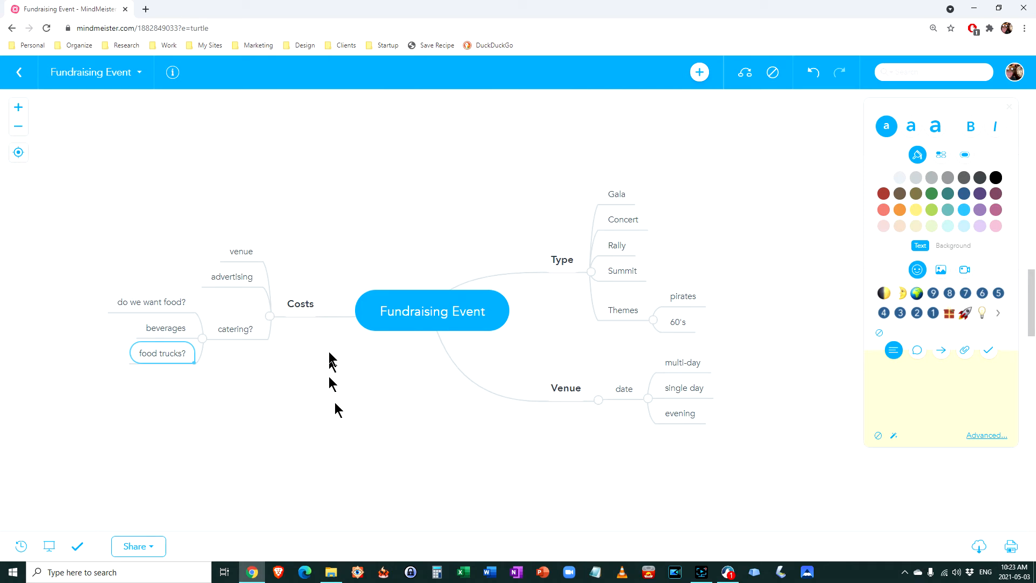
Step: Add a "Fundraising" branch to the central Fundraising Event topic with a "tickets" subtopic
{"action": "left_click", "coordinate": [303, 305]}
{"action": "key", "text": "Return"}
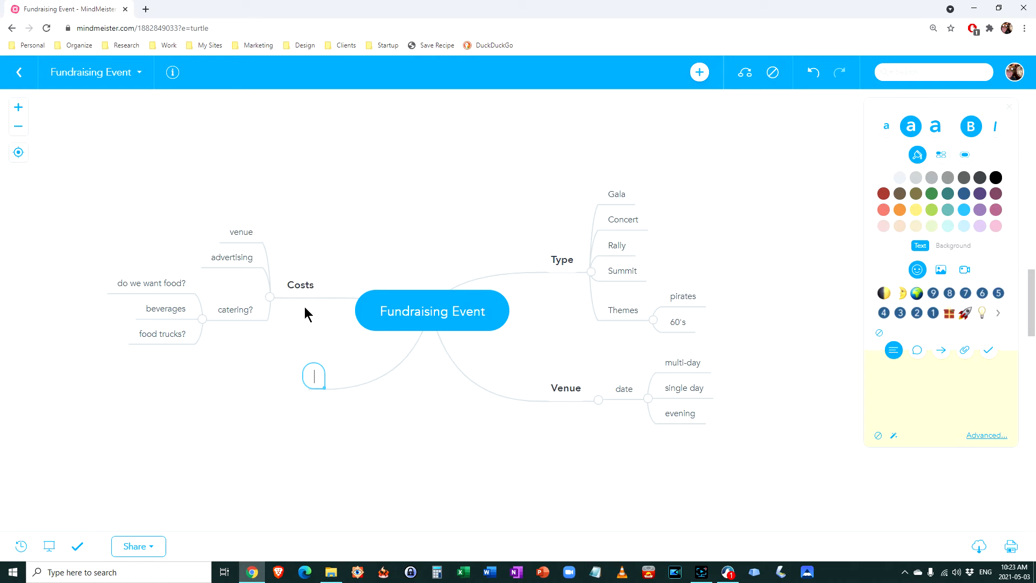
{"action": "type", "text": "Fundriaig"}
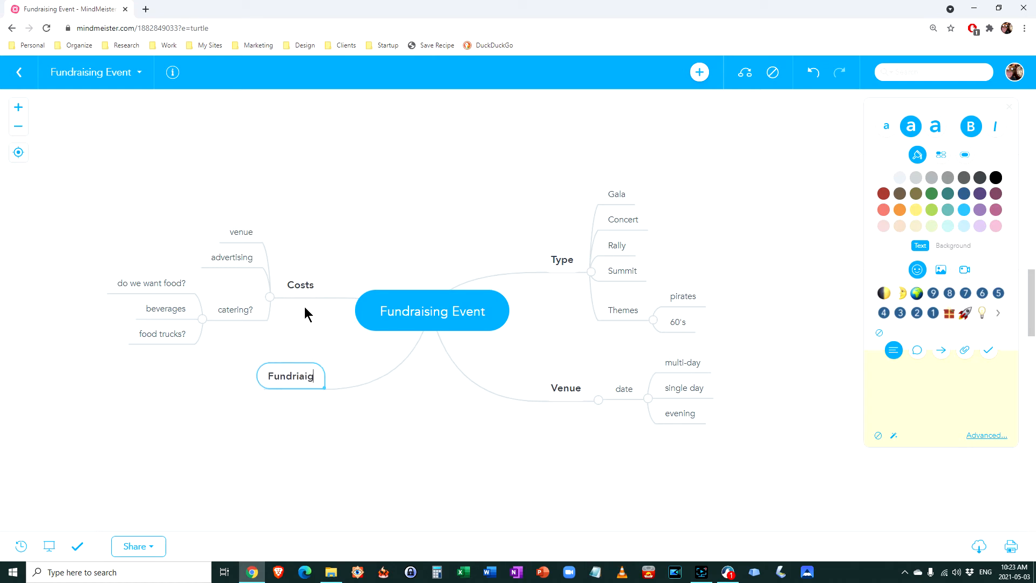
{"action": "key", "text": "BackSpace"}
{"action": "key", "text": "BackSpace"}
{"action": "type", "text": "aising"}
{"action": "key", "text": "Tab"}
{"action": "type", "text": "tickets"}
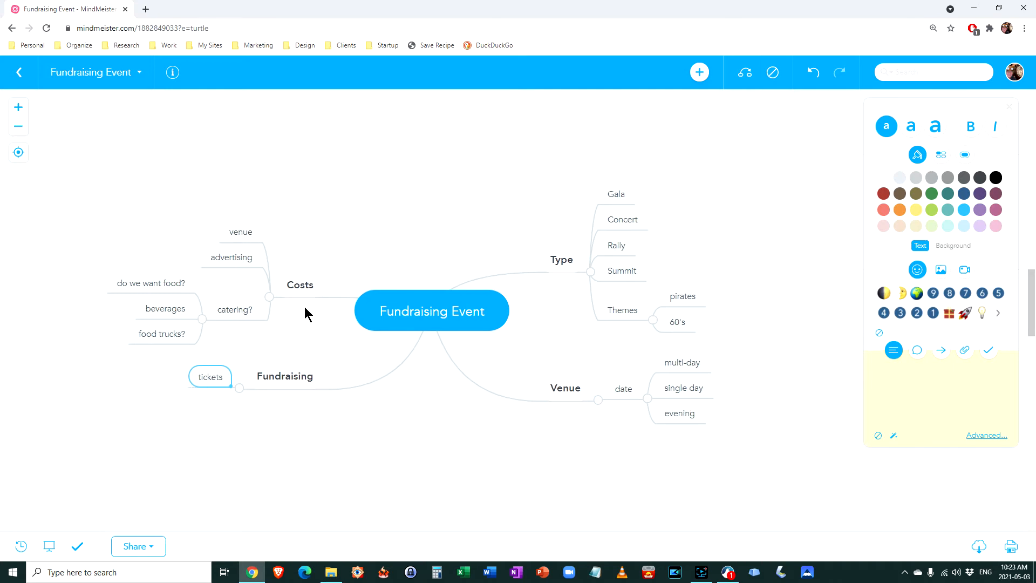
Step: Add the subtopics "donations", "raffles" and "draws" to the Fundraising branch below tickets
{"action": "key", "text": "Return"}
{"action": "type", "text": "do"}
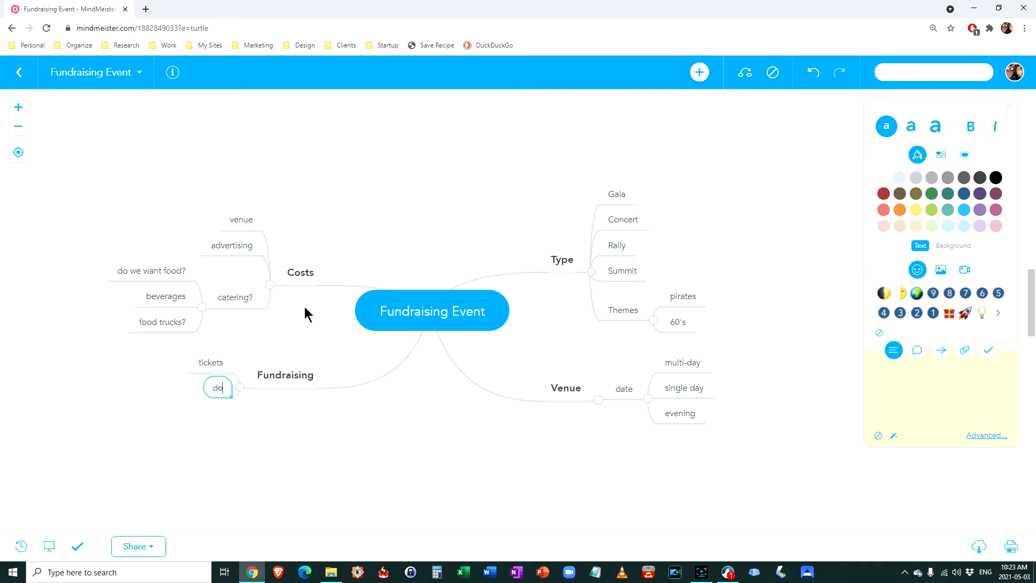
{"action": "type", "text": "nations"}
{"action": "key", "text": "Return"}
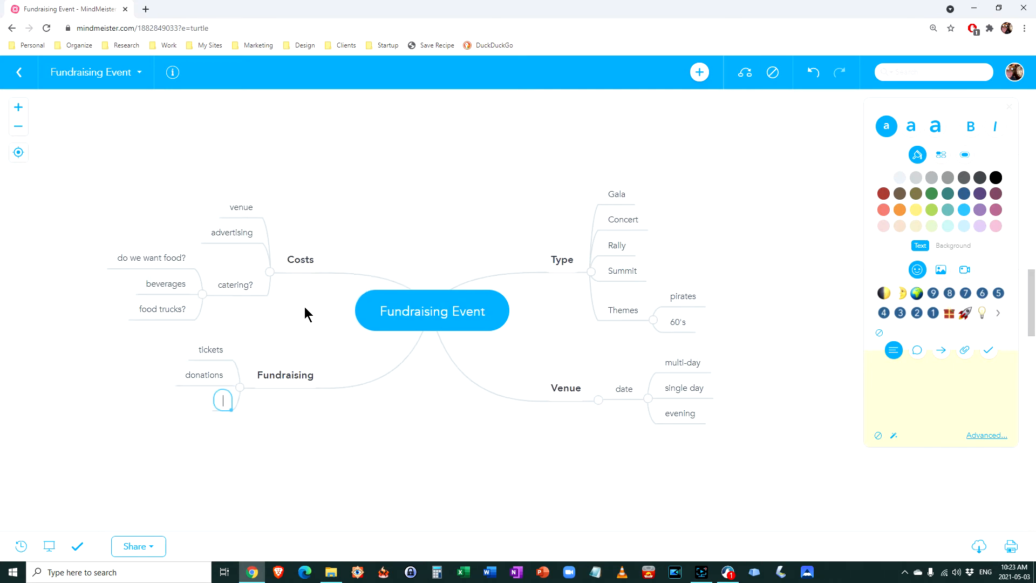
{"action": "type", "text": "raffles"}
{"action": "key", "text": "Return"}
{"action": "type", "text": "dra"}
{"action": "type", "text": "ws"}
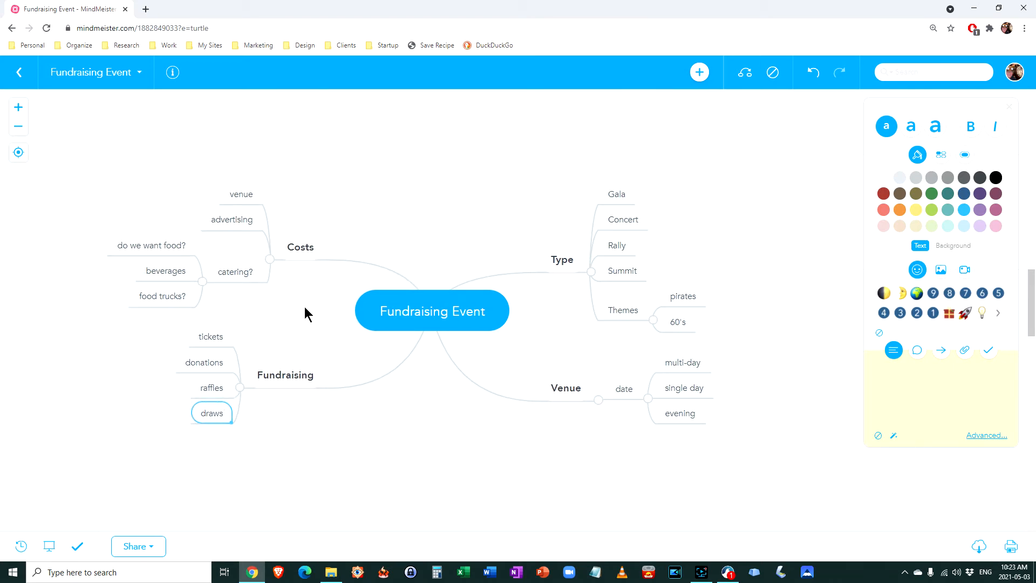
{"action": "key", "text": "Return"}
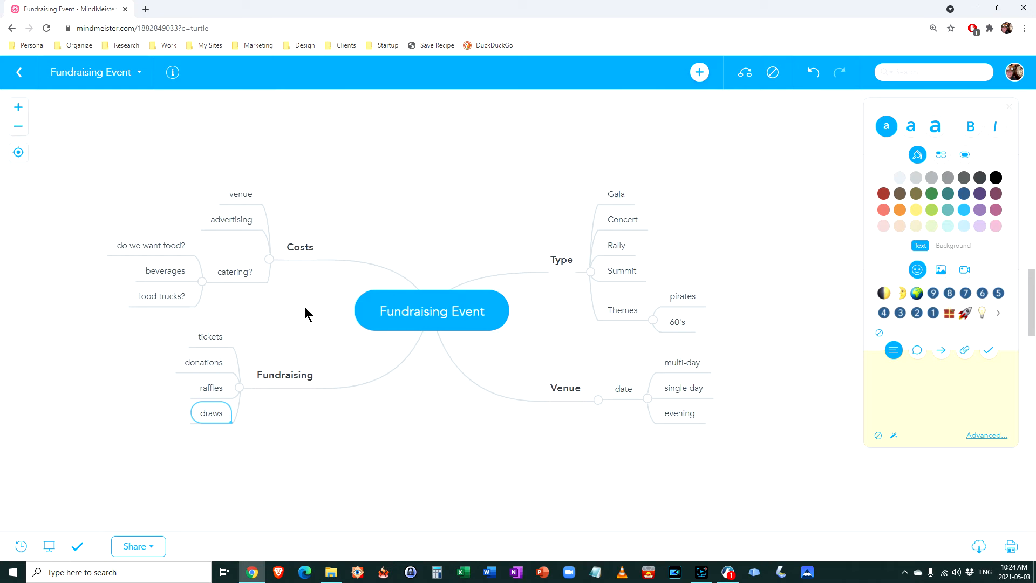
Step: Add the subtopics "silent auction", "live auction" and "sell merchandise" to the Fundraising branch below draws
{"action": "key", "text": "Return"}
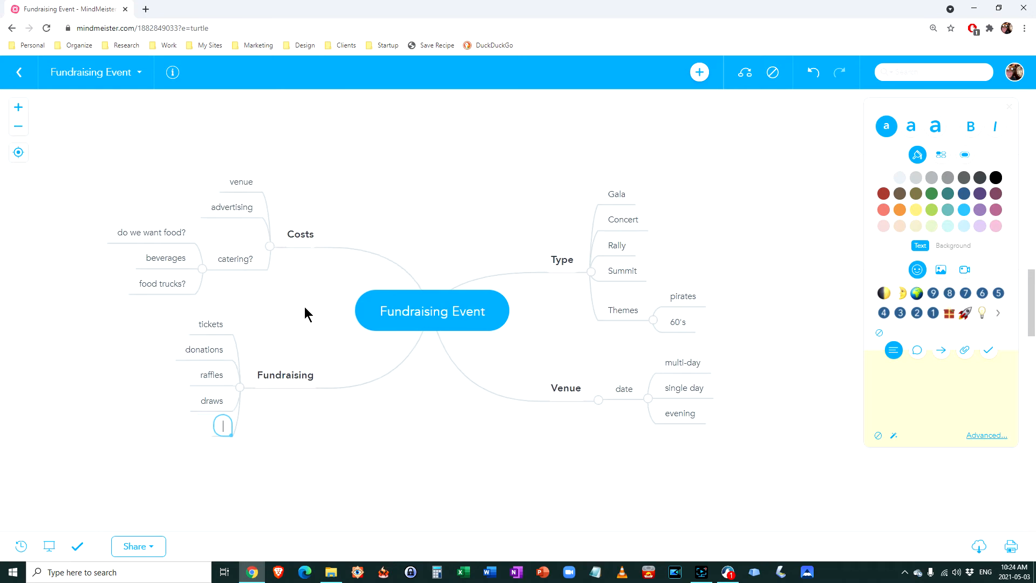
{"action": "type", "text": "silent auction"}
{"action": "key", "text": "Return"}
{"action": "key", "text": "Return"}
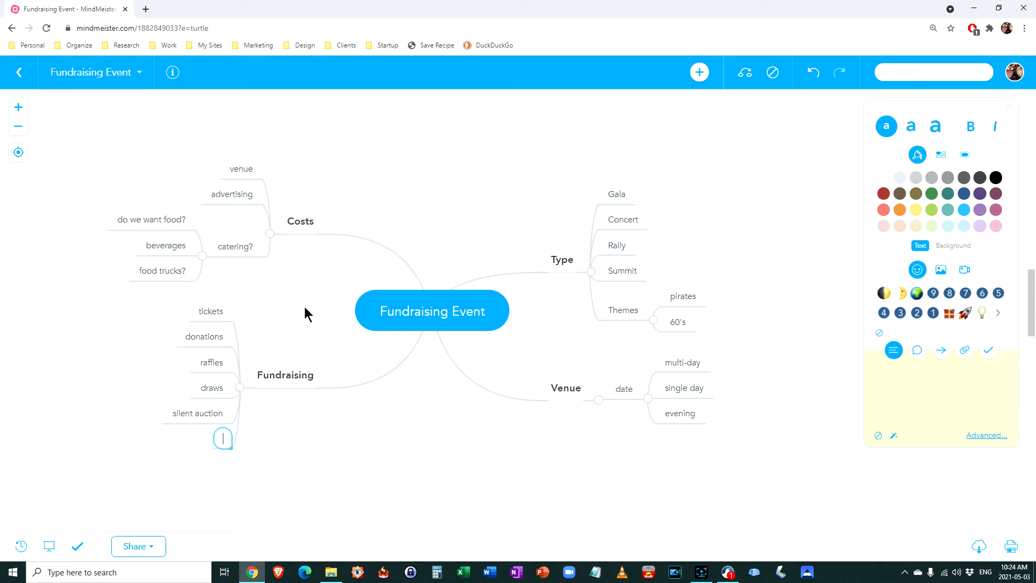
{"action": "type", "text": "live auction"}
{"action": "key", "text": "Return"}
{"action": "key", "text": "Return"}
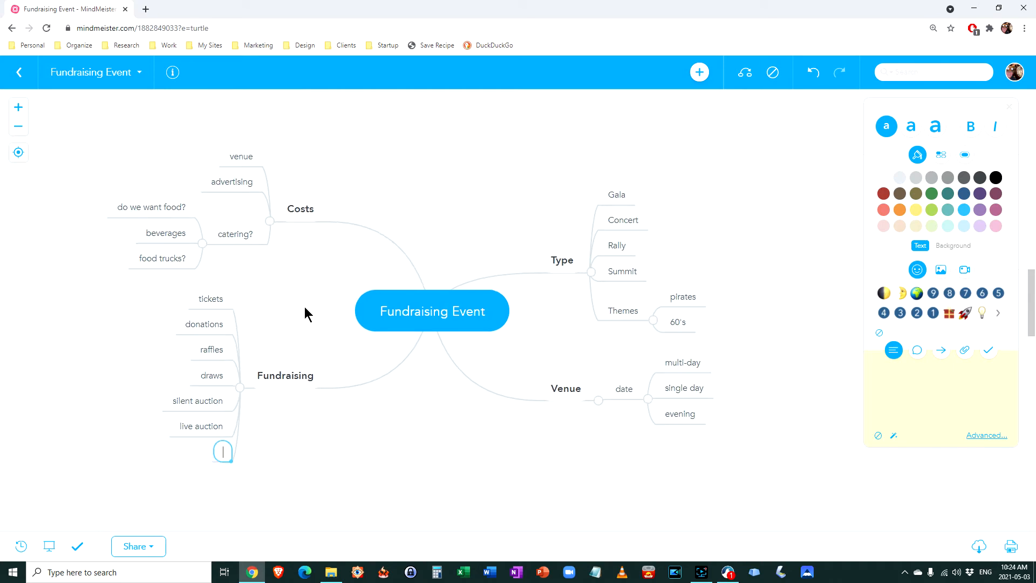
{"action": "type", "text": "sell merchandie"}
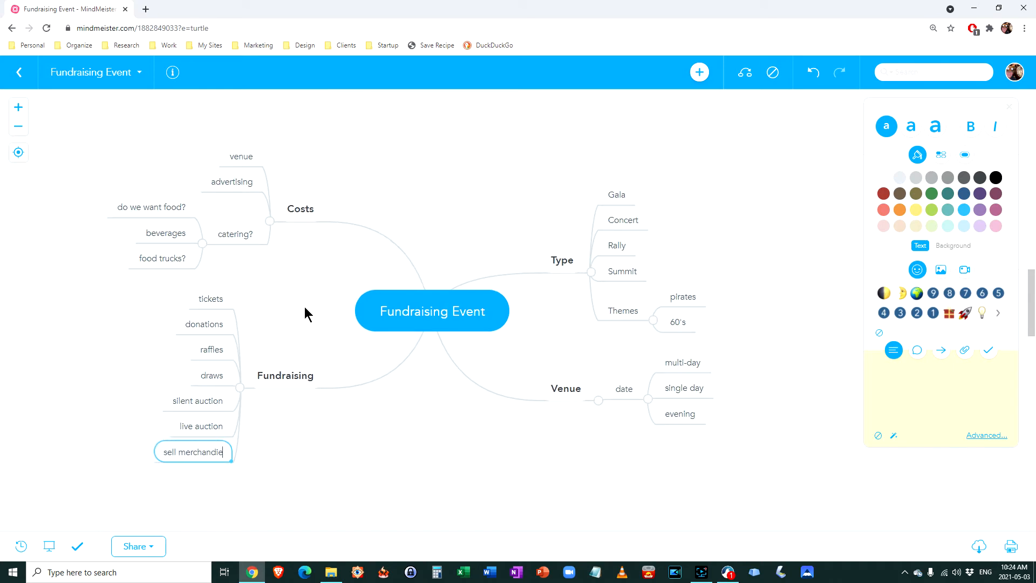
{"action": "key", "text": "BackSpace"}
{"action": "type", "text": "se"}
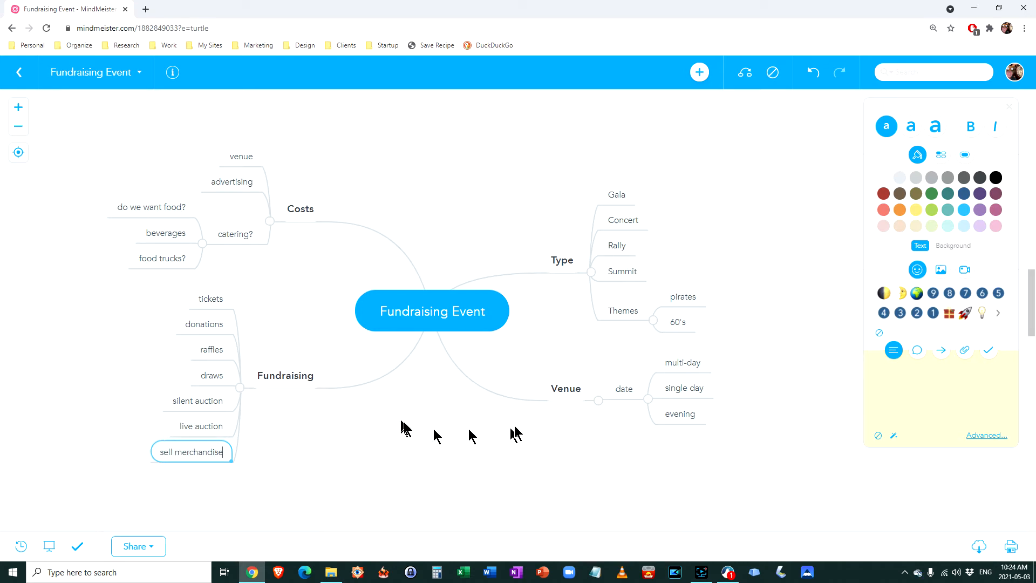
Step: Add a "decorating/staging" subtopic to the Venue branch below date
{"action": "left_click", "coordinate": [631, 395]}
{"action": "key", "text": "Return"}
{"action": "type", "text": "d"}
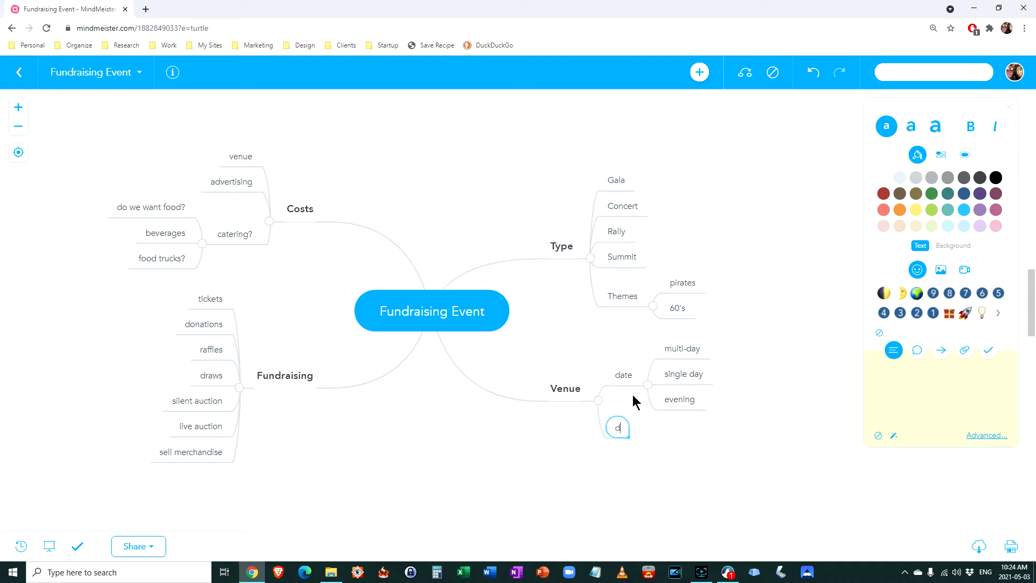
{"action": "type", "text": "ecorating/staging"}
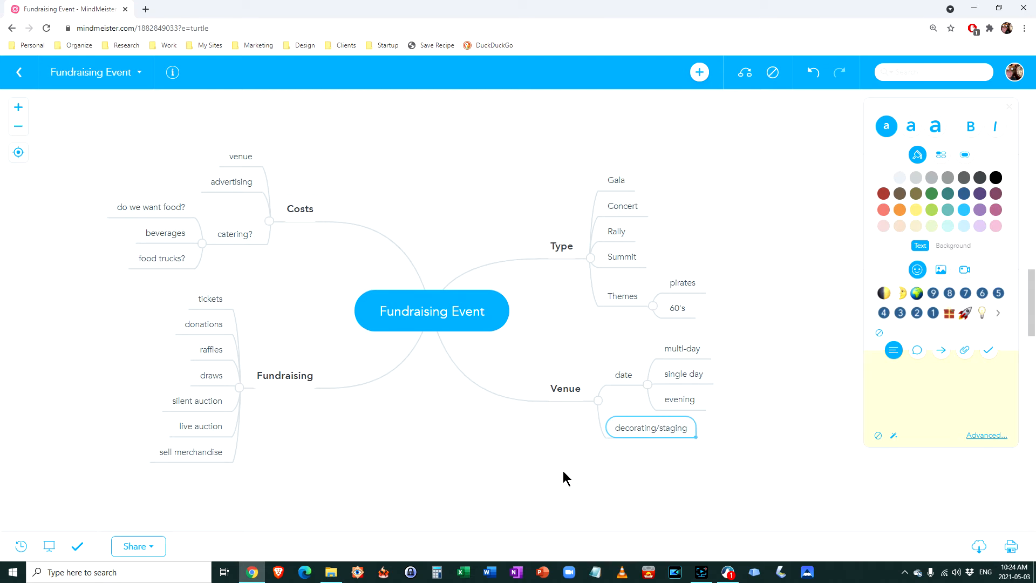
Step: Add the child topic "what style of music" under the Concert subtopic of Type
{"action": "left_click", "coordinate": [640, 208]}
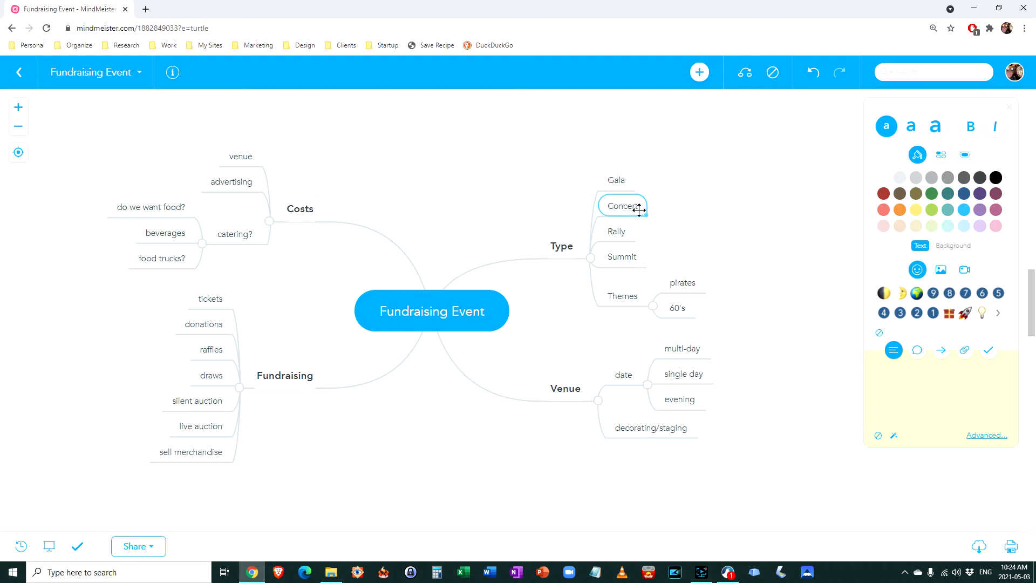
{"action": "key", "text": "Tab"}
{"action": "type", "text": "what style of "}
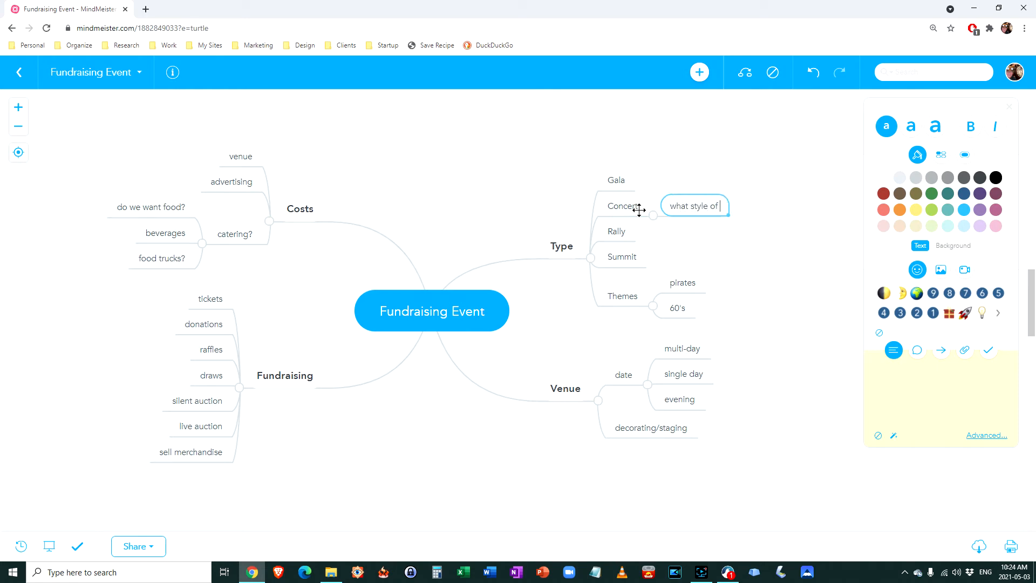
{"action": "type", "text": "music"}
Step: Add the child topics "oldies", "show bands" and "classical" under what style of music
{"action": "key", "text": "Tab"}
{"action": "type", "text": "oldies"}
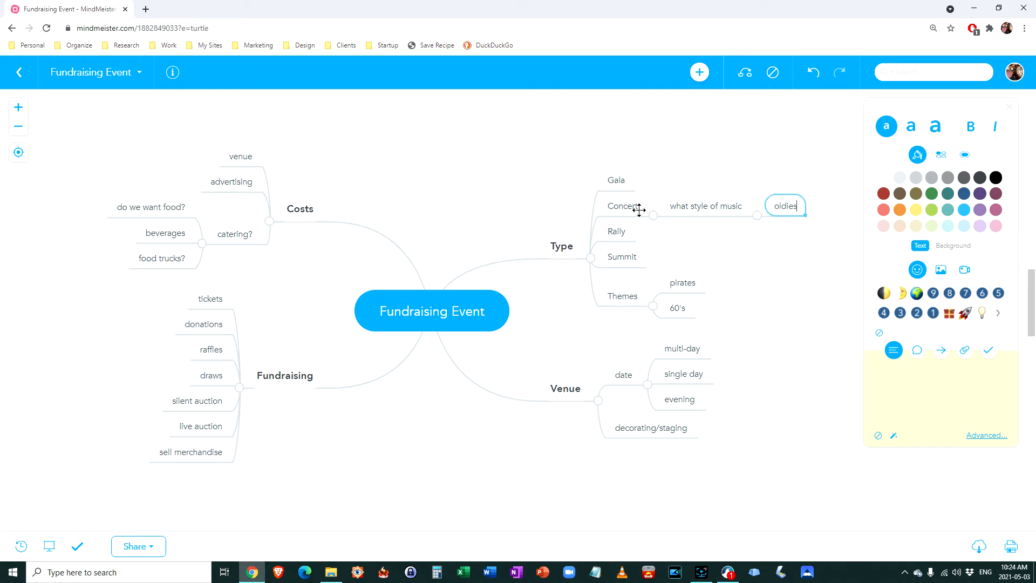
{"action": "key", "text": "Return"}
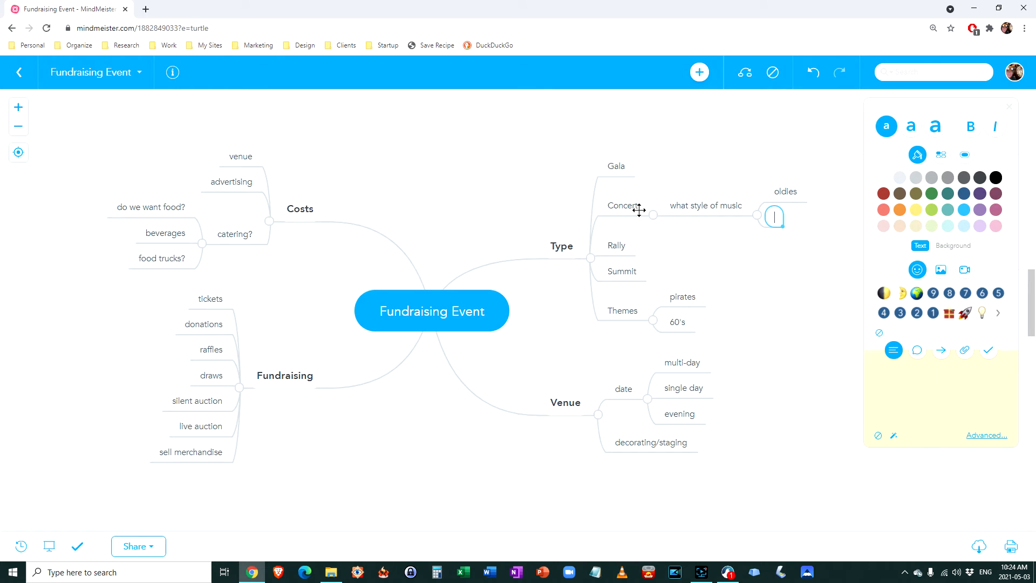
{"action": "type", "text": "show bands"}
{"action": "key", "text": "Return"}
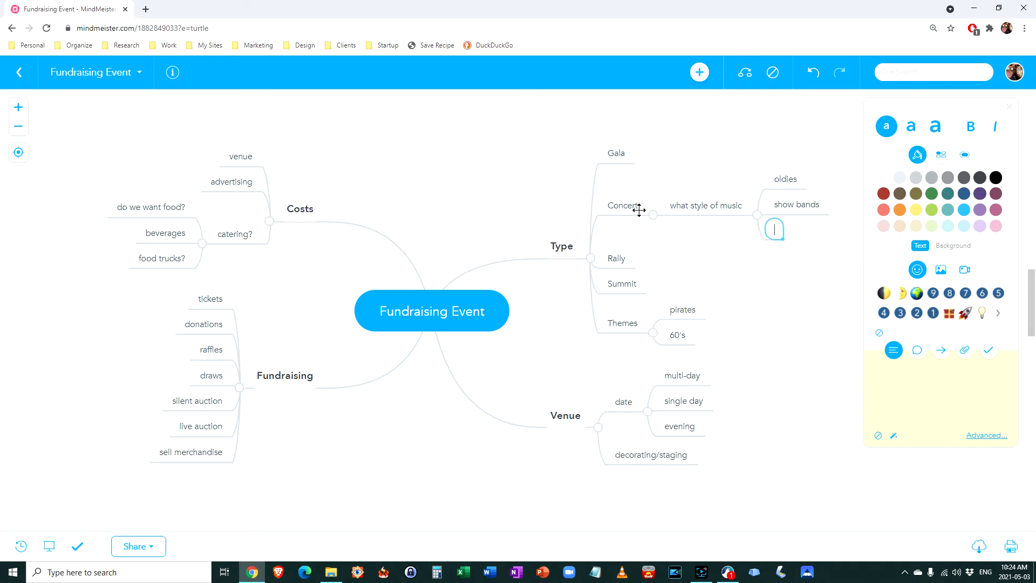
{"action": "type", "text": "classical"}
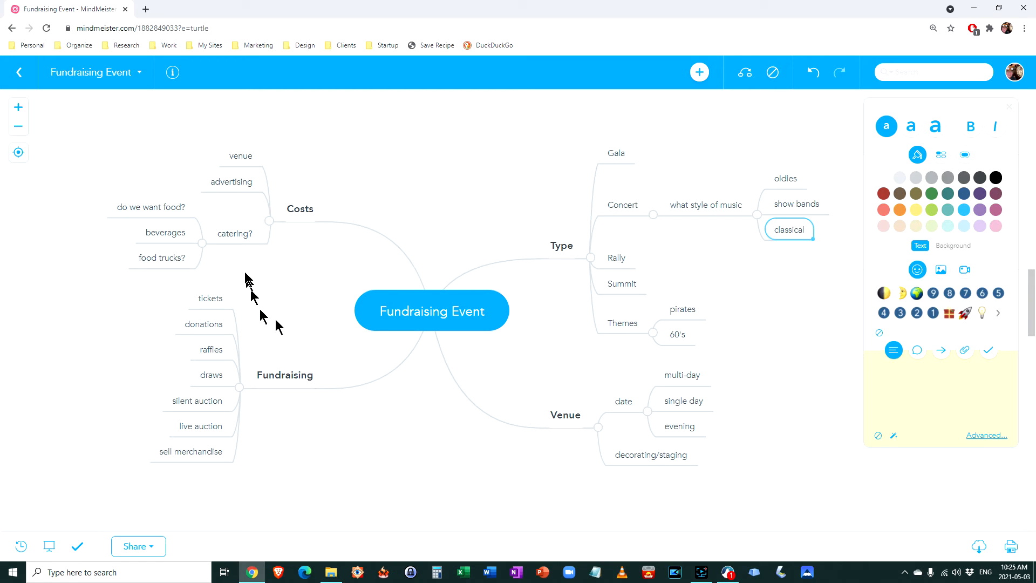
Step: Add the child topic "liquor license" under beverages in the catering? subtopic of Costs
{"action": "left_click", "coordinate": [165, 254]}
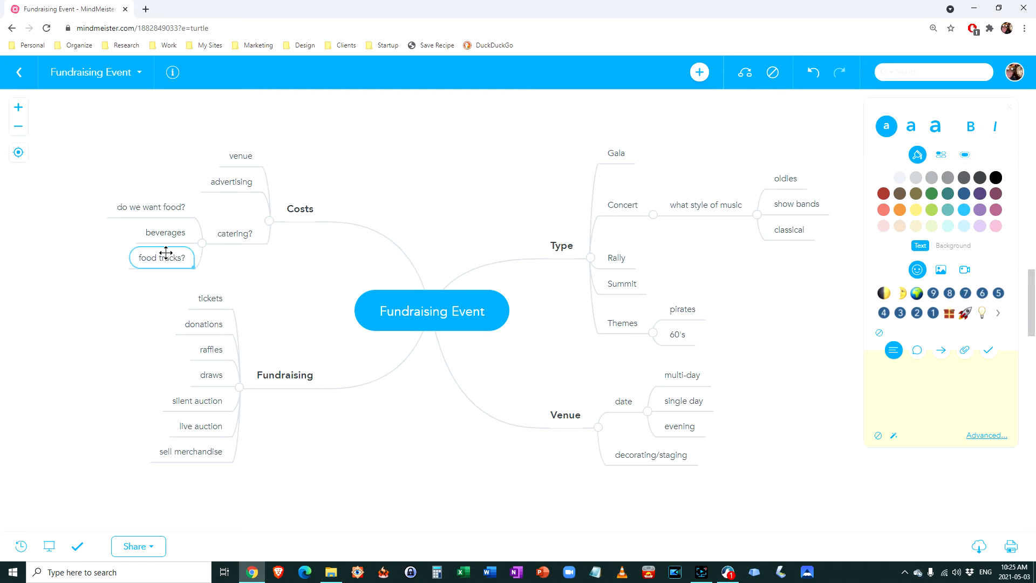
{"action": "left_click", "coordinate": [172, 232]}
{"action": "key", "text": "Tab"}
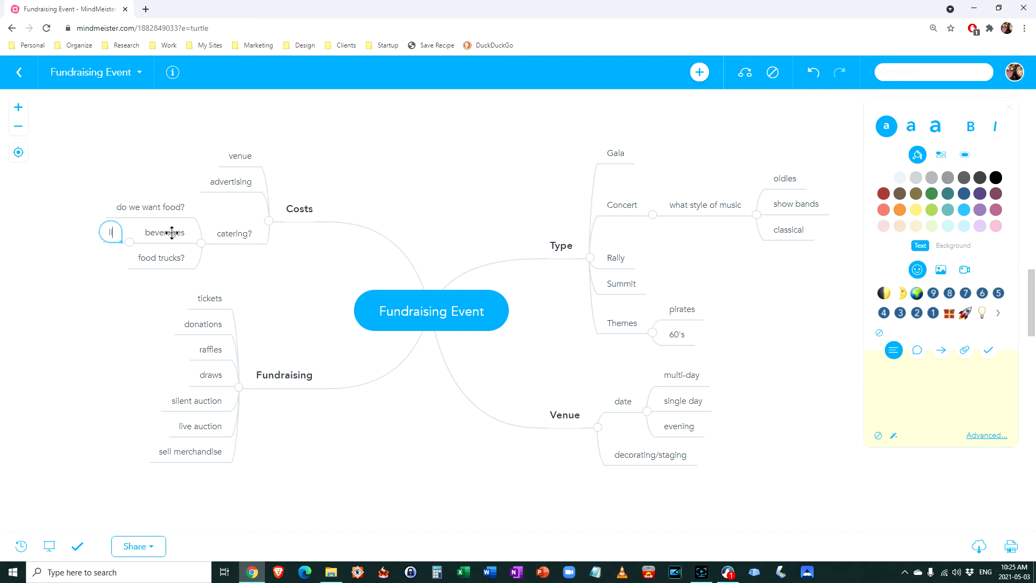
{"action": "type", "text": "liquor license"}
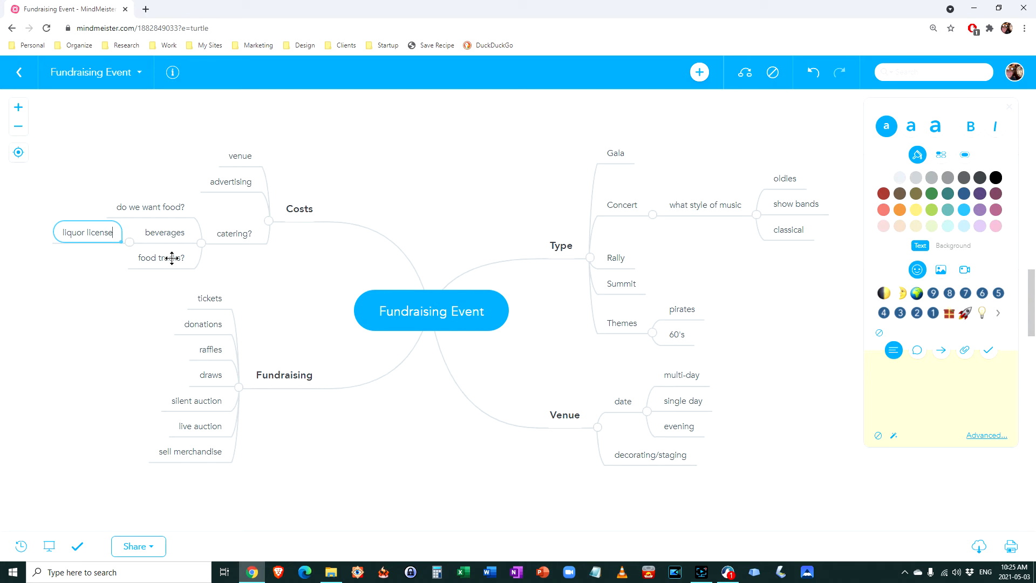
Step: Add the child topic "create a selfie wall/background" under the decorating/staging subtopic of Venue
{"action": "left_click", "coordinate": [652, 460]}
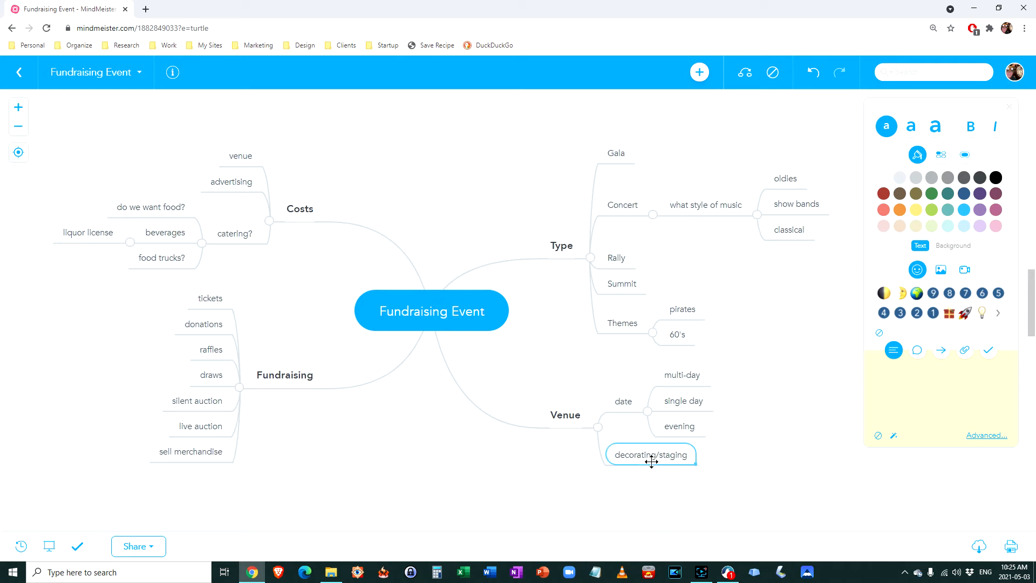
{"action": "key", "text": "Tab"}
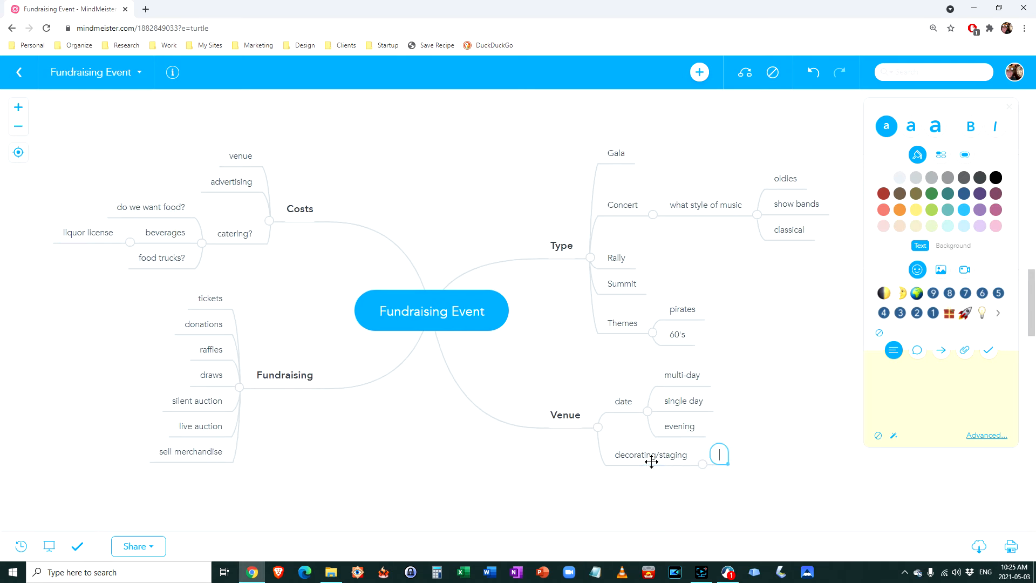
{"action": "type", "text": "create a selfie wall"}
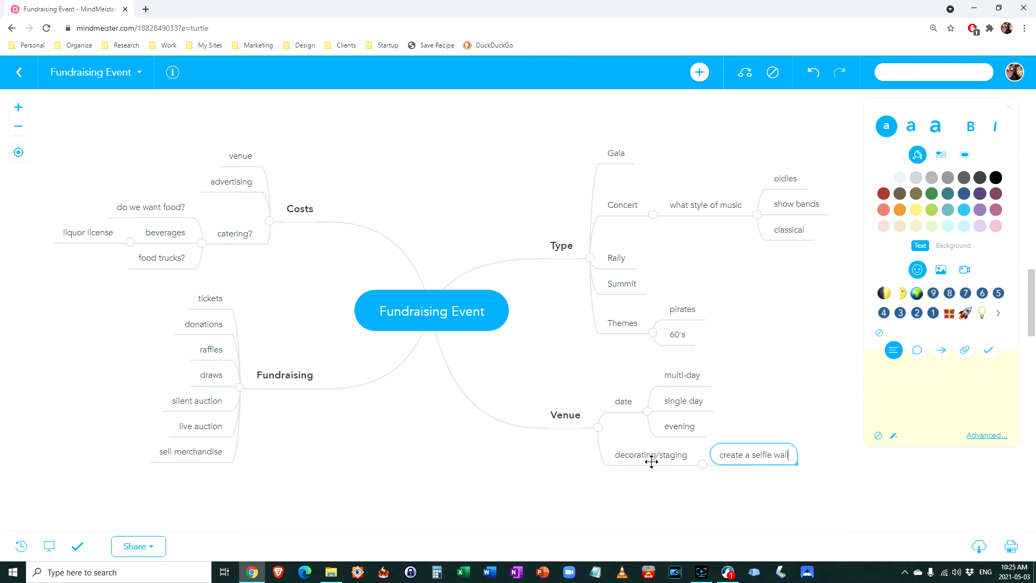
{"action": "type", "text": "/background"}
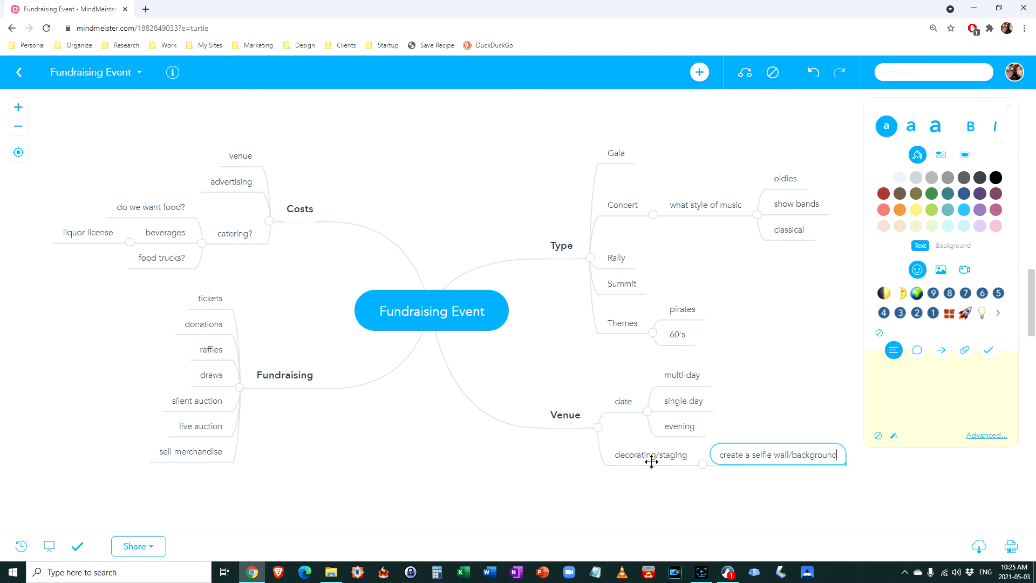
Step: Add a "staffing" subtopic to the Costs branch below catering?
{"action": "left_click", "coordinate": [246, 237]}
{"action": "key", "text": "Return"}
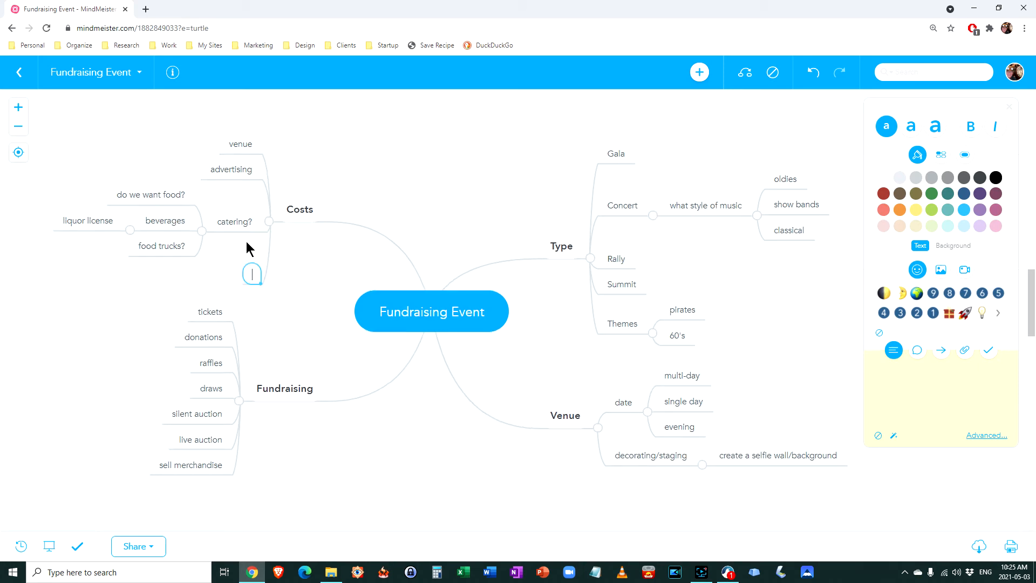
{"action": "type", "text": "staffing"}
Step: Add the child topics "bar tender" and "volunteers - how much?" under the staffing subtopic
{"action": "key", "text": "Tab"}
{"action": "type", "text": "va"}
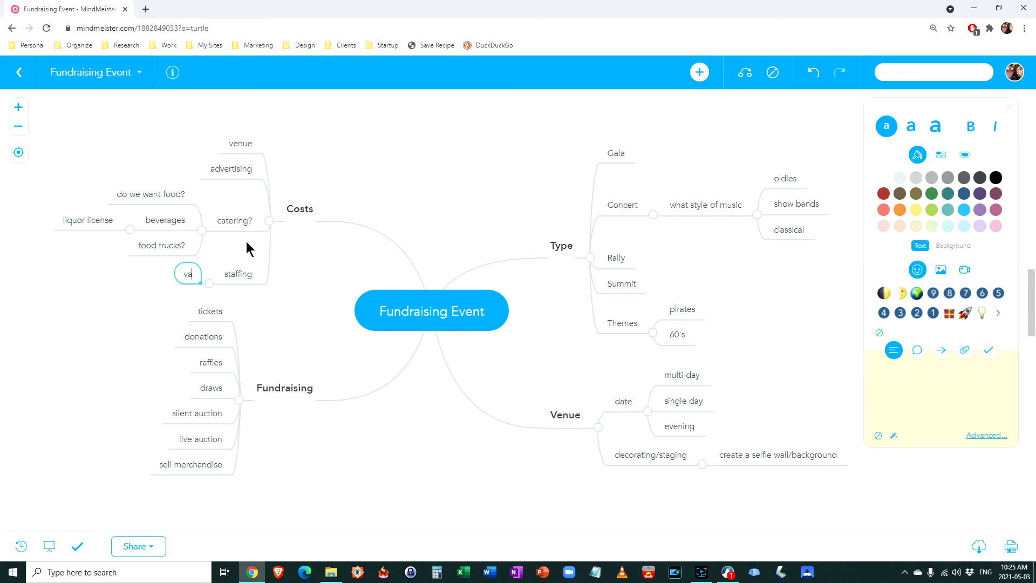
{"action": "key", "text": "BackSpace"}
{"action": "key", "text": "BackSpace"}
{"action": "type", "text": "bar tender"}
{"action": "key", "text": "Return"}
{"action": "type", "text": "volunt"}
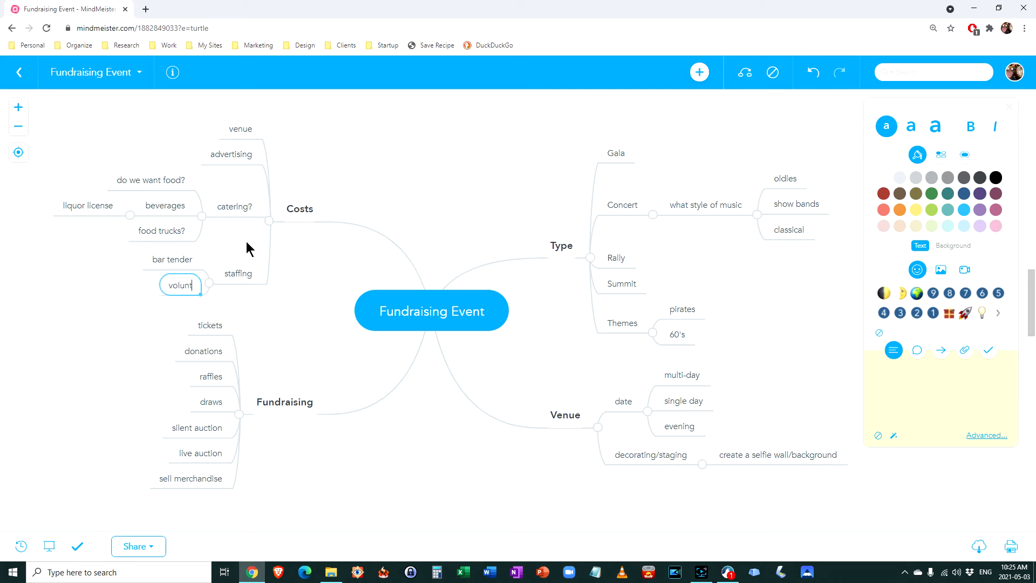
{"action": "type", "text": "eers - how"}
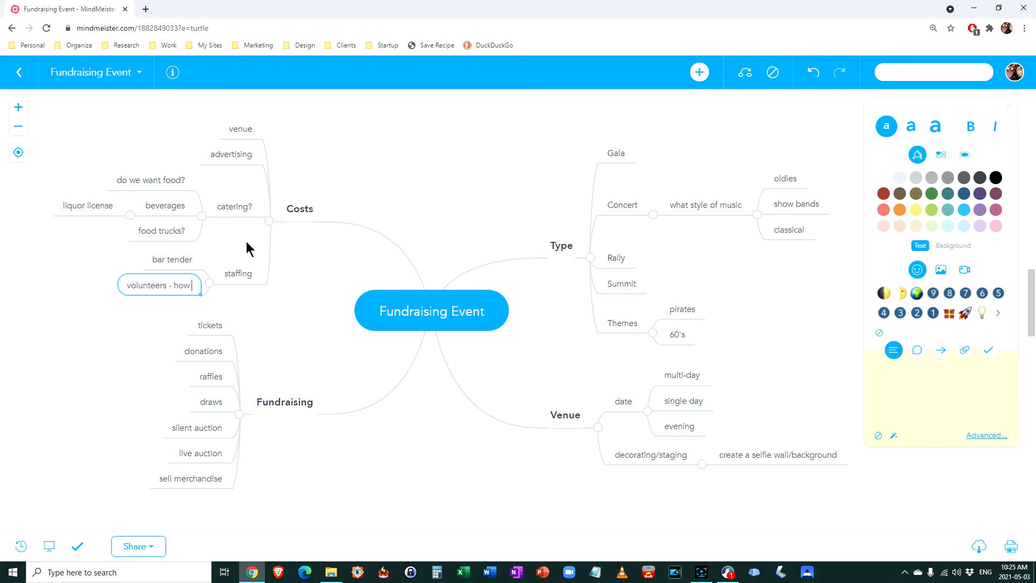
{"action": "type", "text": " much?"}
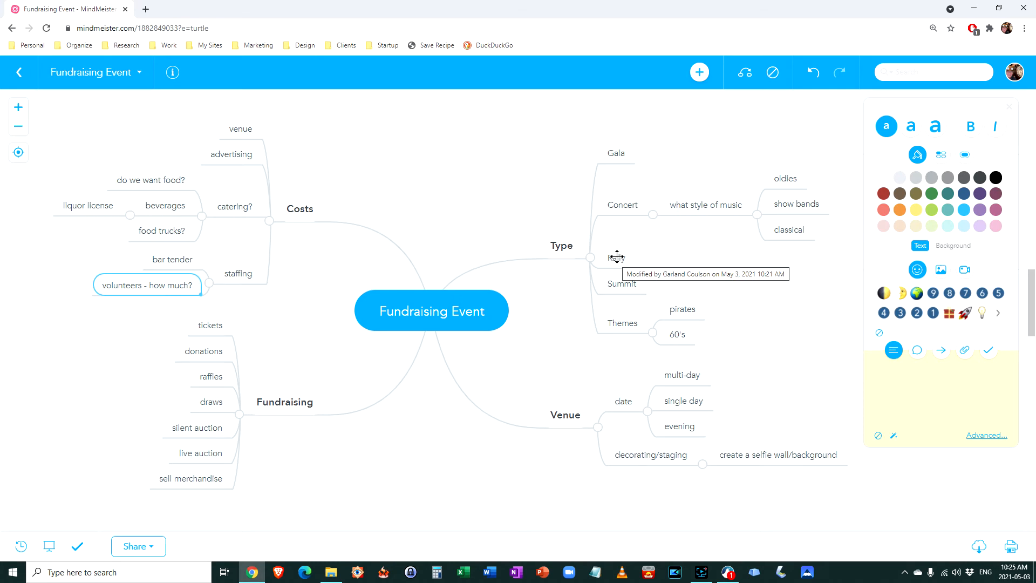
Step: Browse the MindMeister Library and My Images collections for a picture for the Gala topic, leaving without choosing one
{"action": "left_click", "coordinate": [616, 155]}
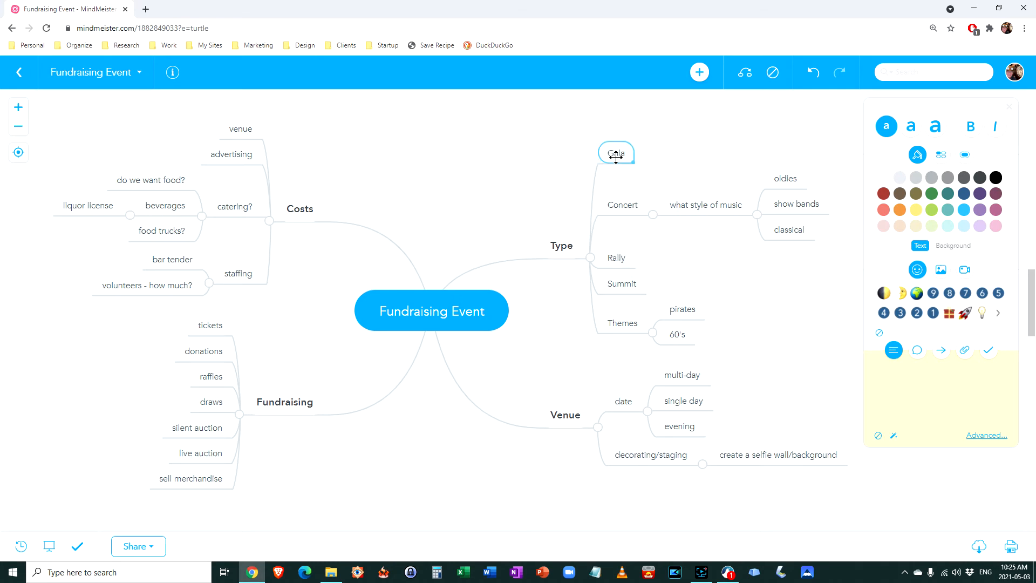
{"action": "left_click", "coordinate": [941, 271]}
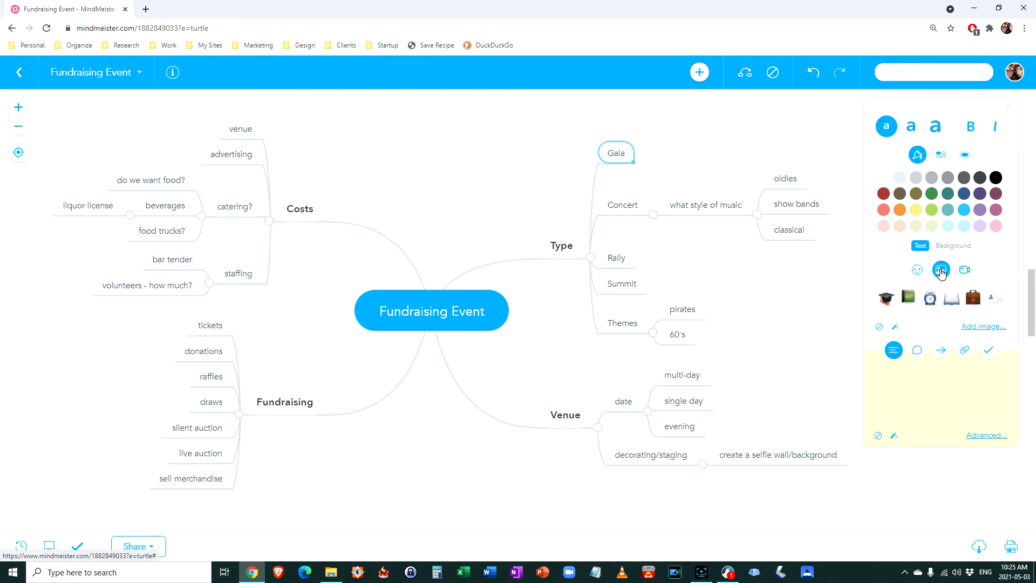
{"action": "left_click", "coordinate": [990, 328]}
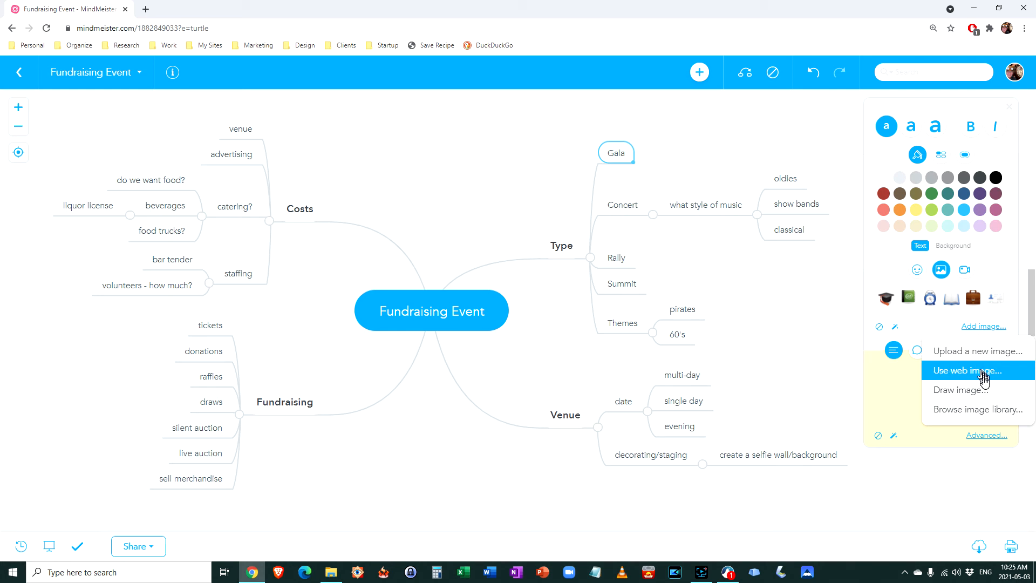
{"action": "left_click", "coordinate": [979, 410]}
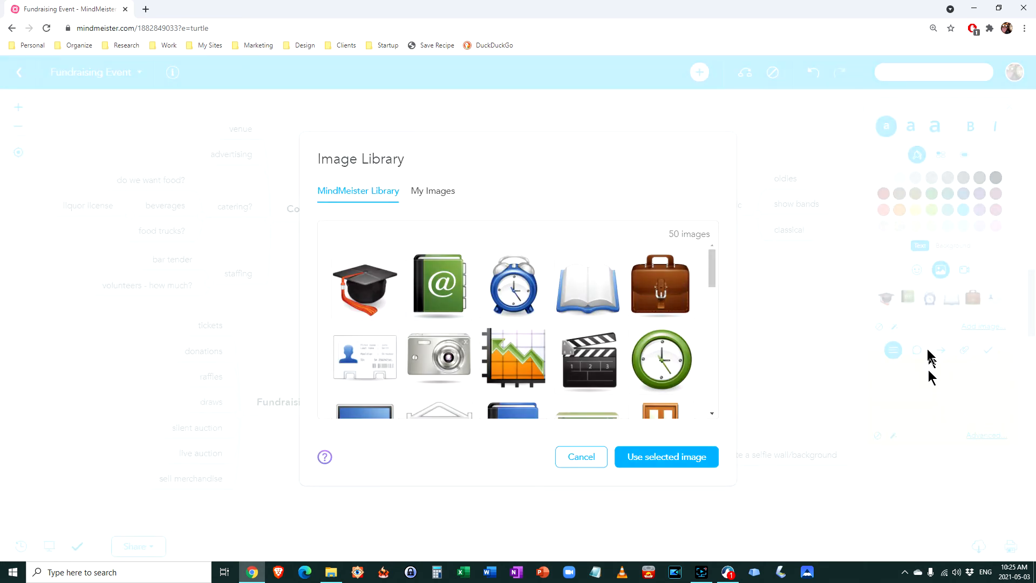
{"action": "left_click_drag", "start_coordinate": [714, 266], "coordinate": [696, 233]}
{"action": "left_click", "coordinate": [442, 194]}
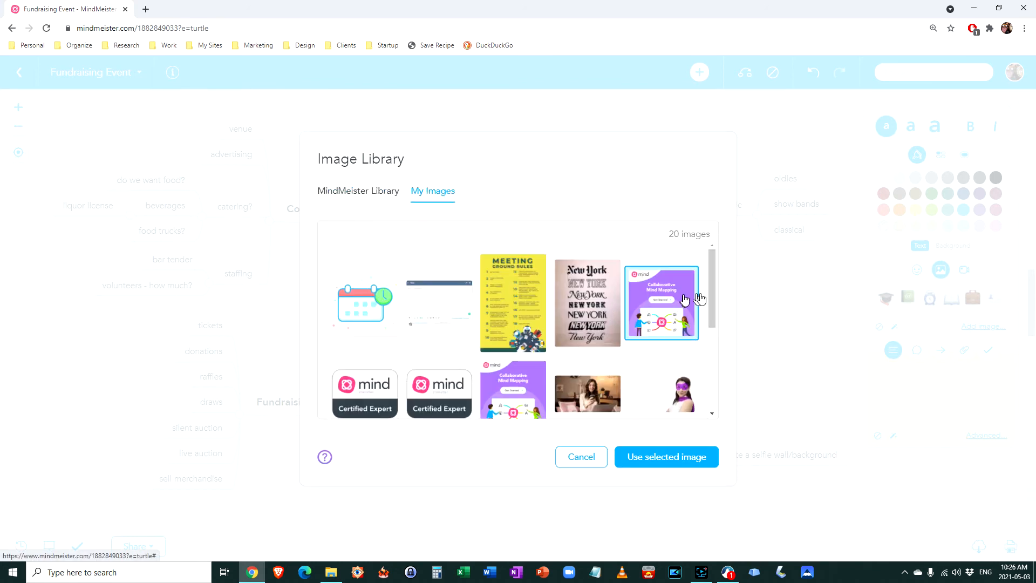
{"action": "left_click_drag", "start_coordinate": [713, 290], "coordinate": [700, 265]}
{"action": "left_click", "coordinate": [584, 457]}
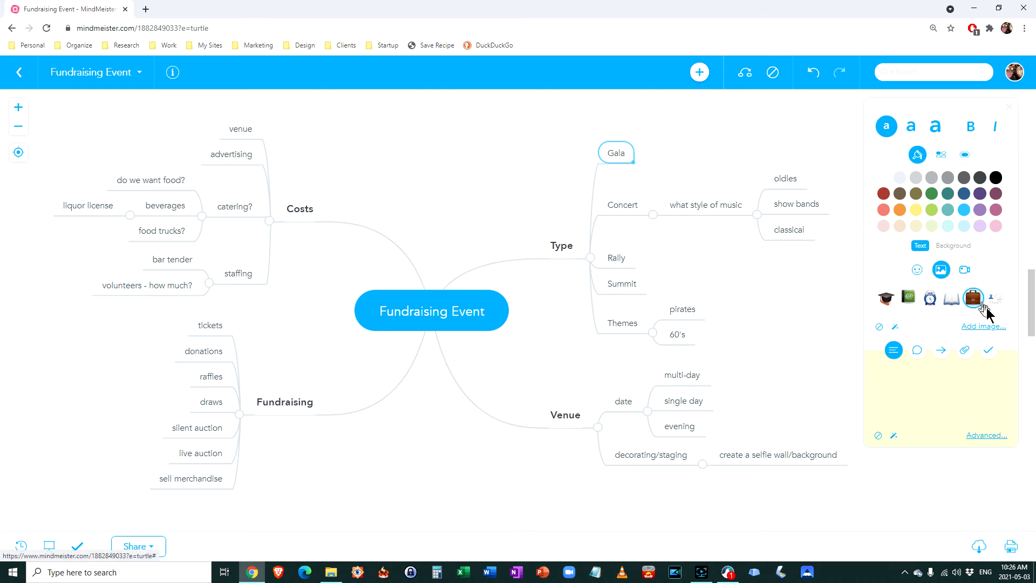
{"action": "left_click", "coordinate": [996, 328]}
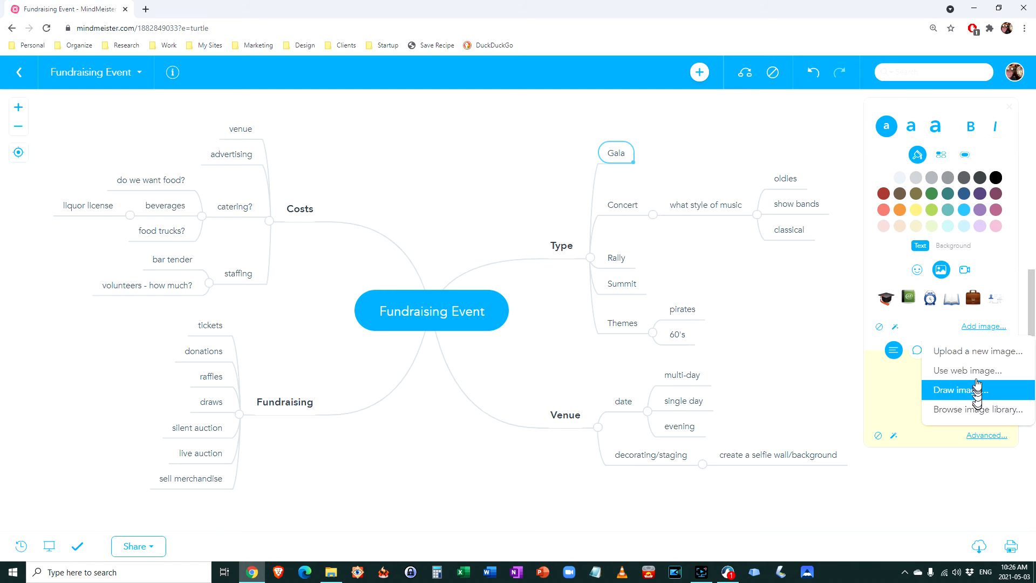
{"action": "left_click", "coordinate": [975, 360]}
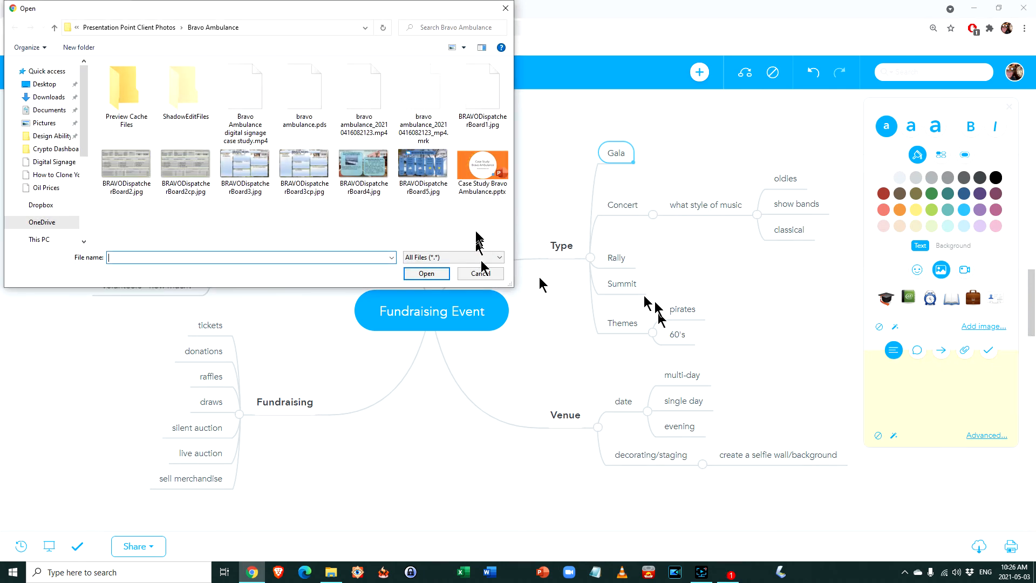
{"action": "left_click", "coordinate": [473, 274]}
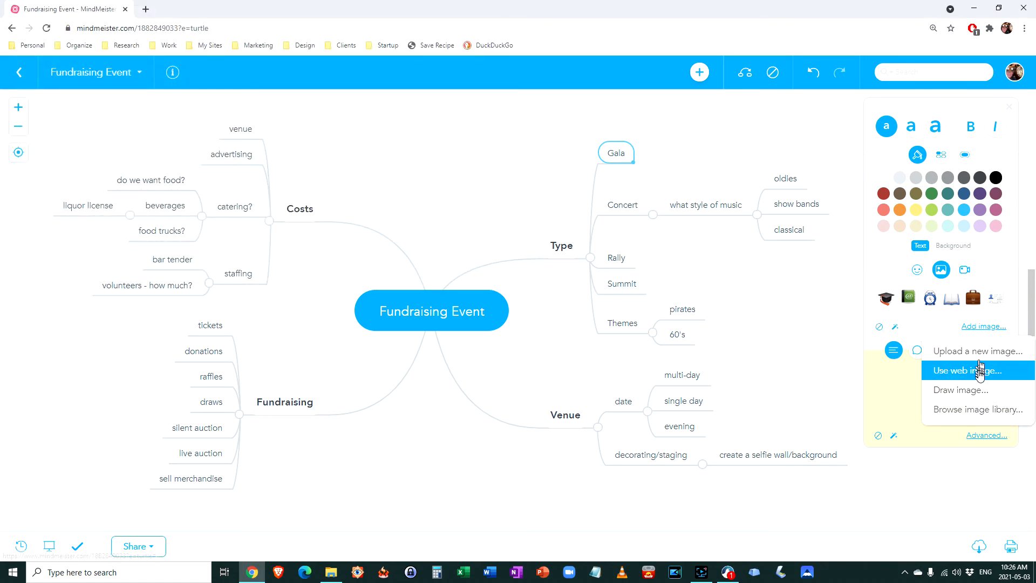
Step: Add a Google web image for "Gala" to the Gala topic, using the picture of four people in gala outfits
{"action": "left_click", "coordinate": [980, 371]}
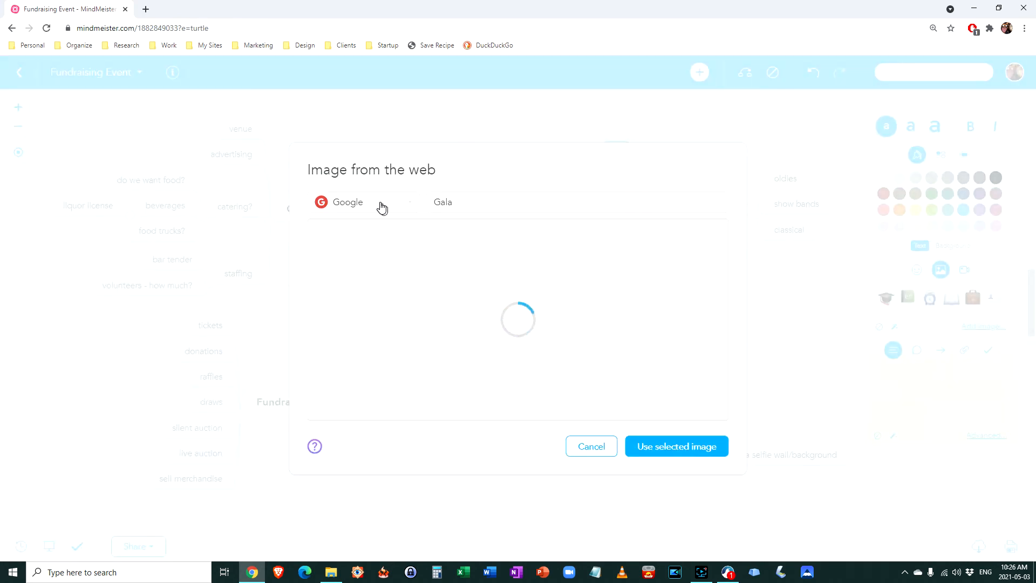
{"action": "left_click", "coordinate": [378, 202]}
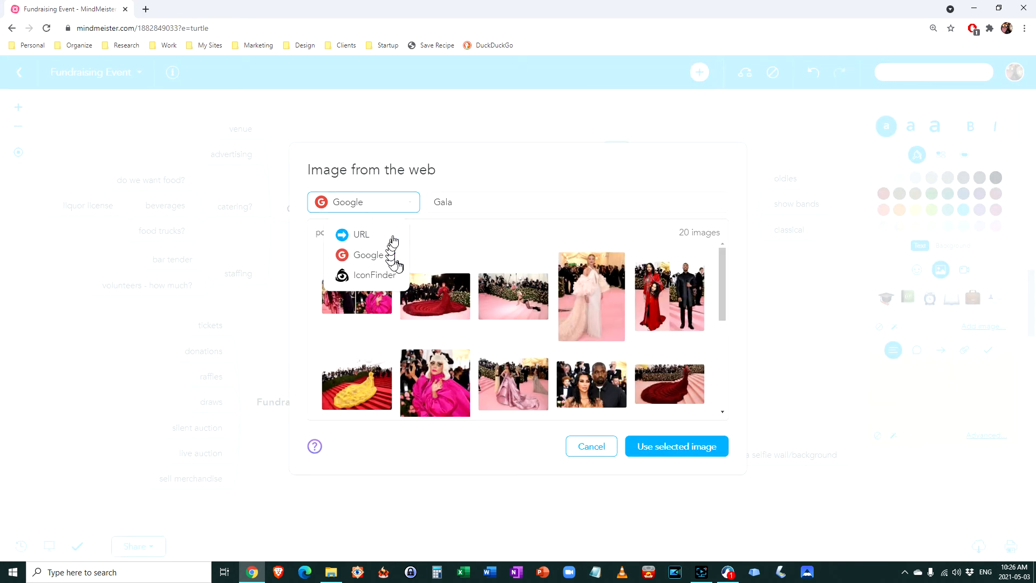
{"action": "left_click", "coordinate": [455, 202]}
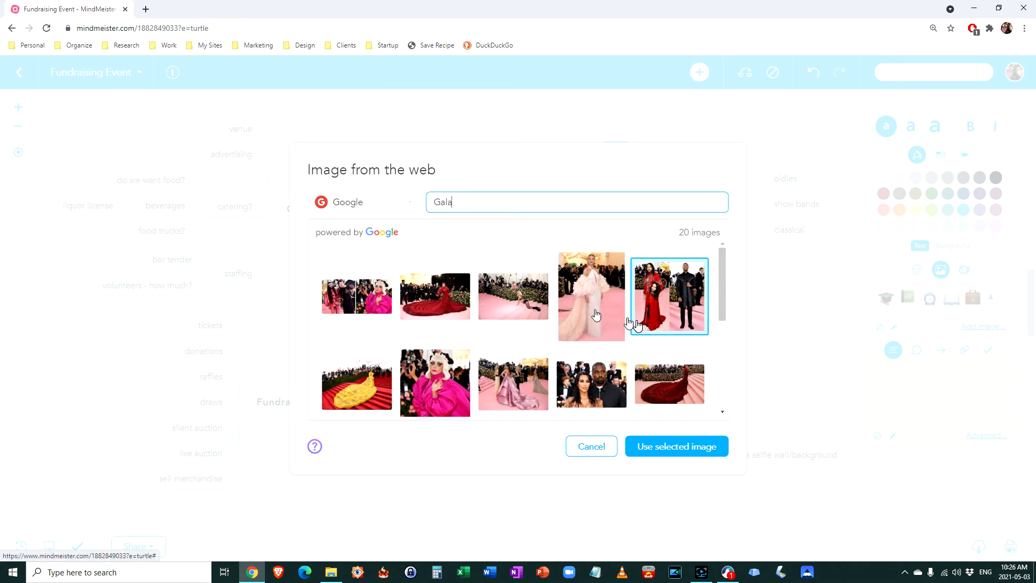
{"action": "scroll", "coordinate": [400, 306], "scroll_direction": "down", "scroll_amount": 1}
{"action": "scroll", "coordinate": [400, 306], "scroll_direction": "down", "scroll_amount": 5}
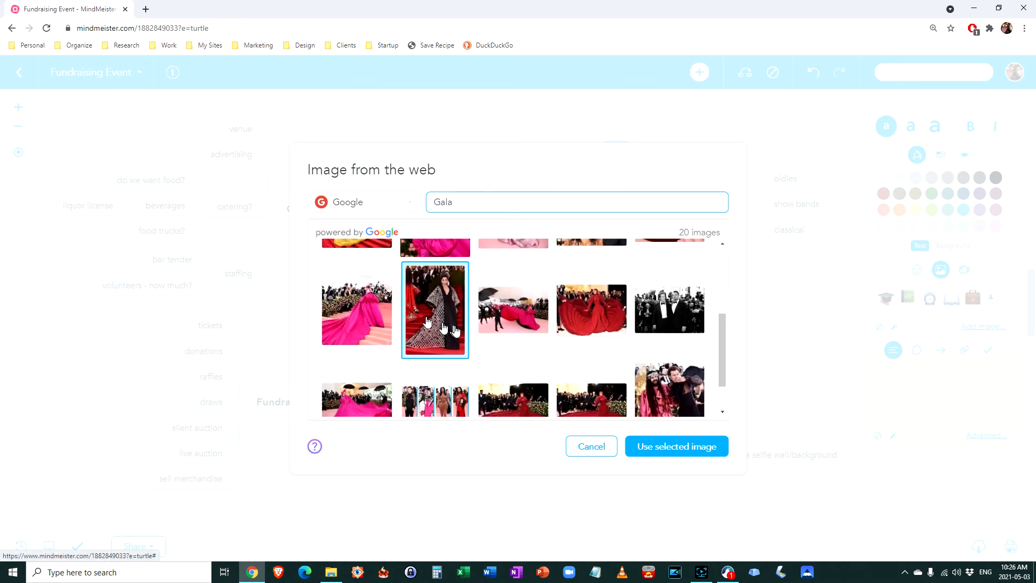
{"action": "left_click", "coordinate": [456, 350]}
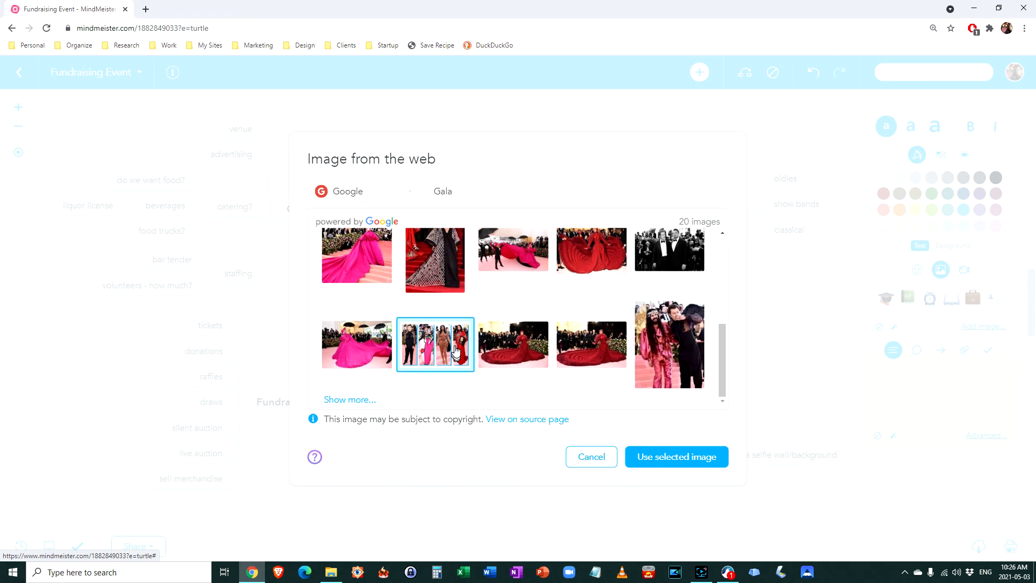
{"action": "left_click", "coordinate": [650, 453]}
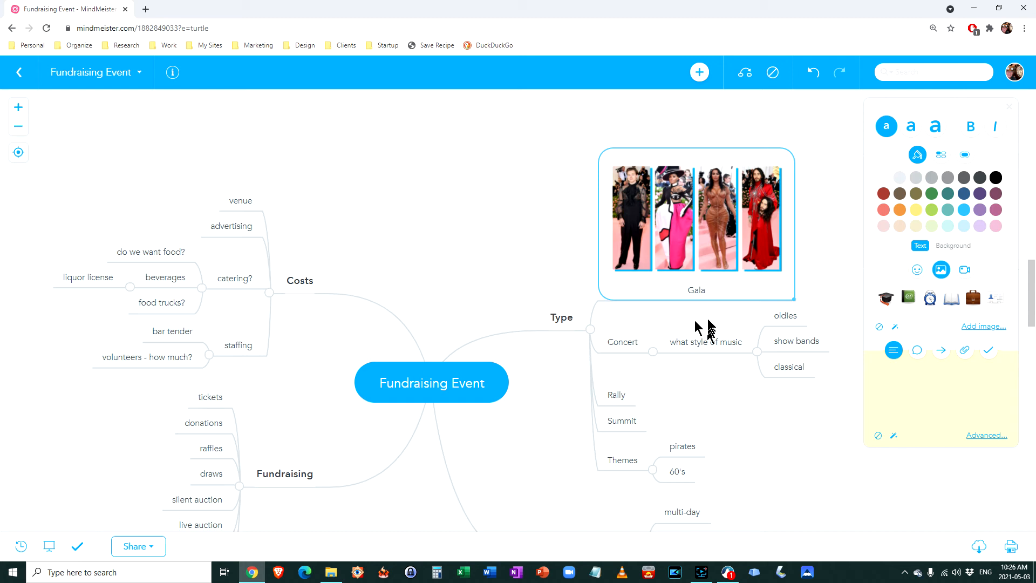
Step: Mark the date topic under Venue with the number 1 icon
{"action": "scroll", "coordinate": [718, 378], "scroll_direction": "down", "scroll_amount": 2}
{"action": "scroll", "coordinate": [643, 341], "scroll_direction": "down", "scroll_amount": 2}
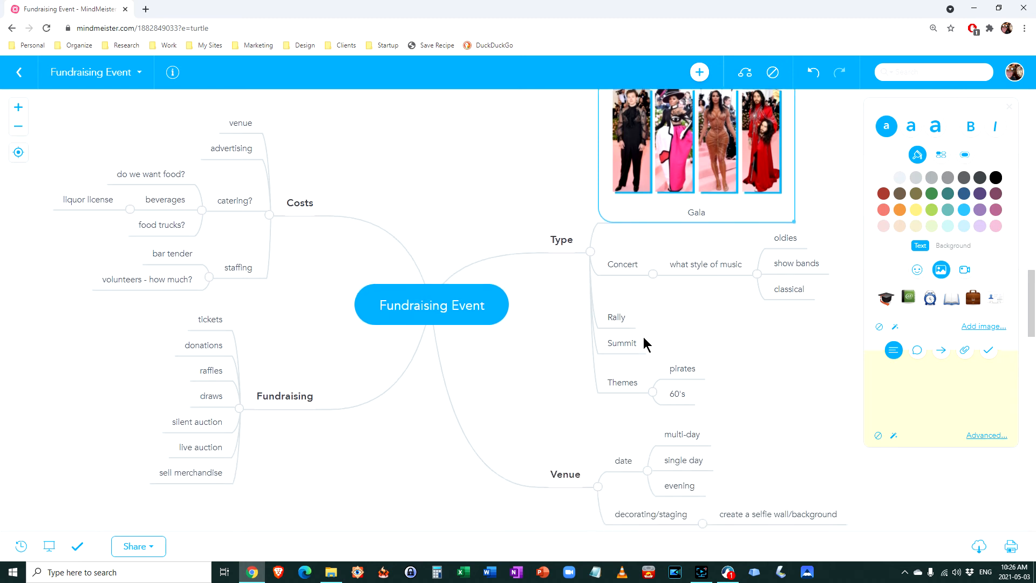
{"action": "left_click", "coordinate": [619, 385]}
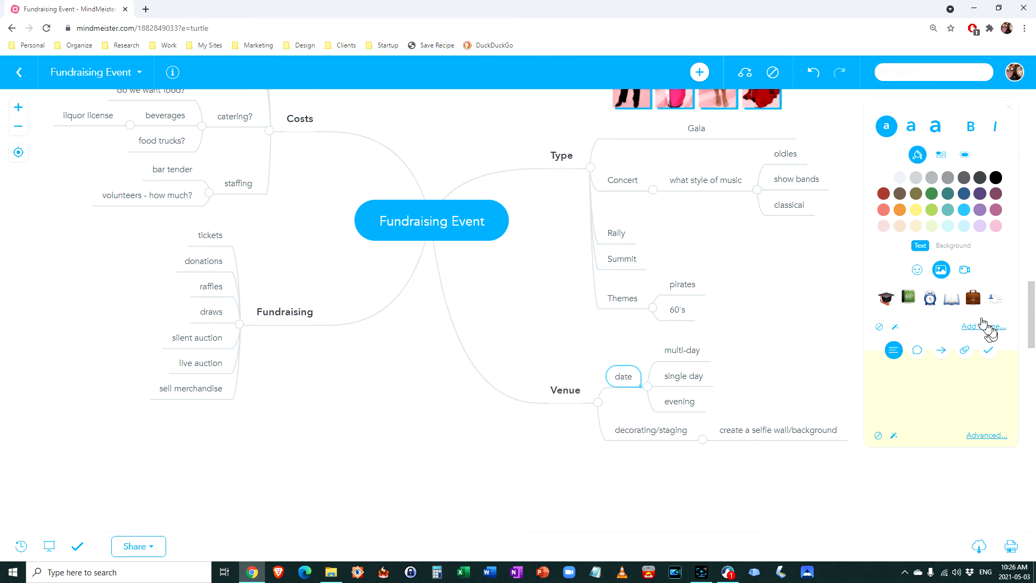
{"action": "left_click", "coordinate": [917, 270]}
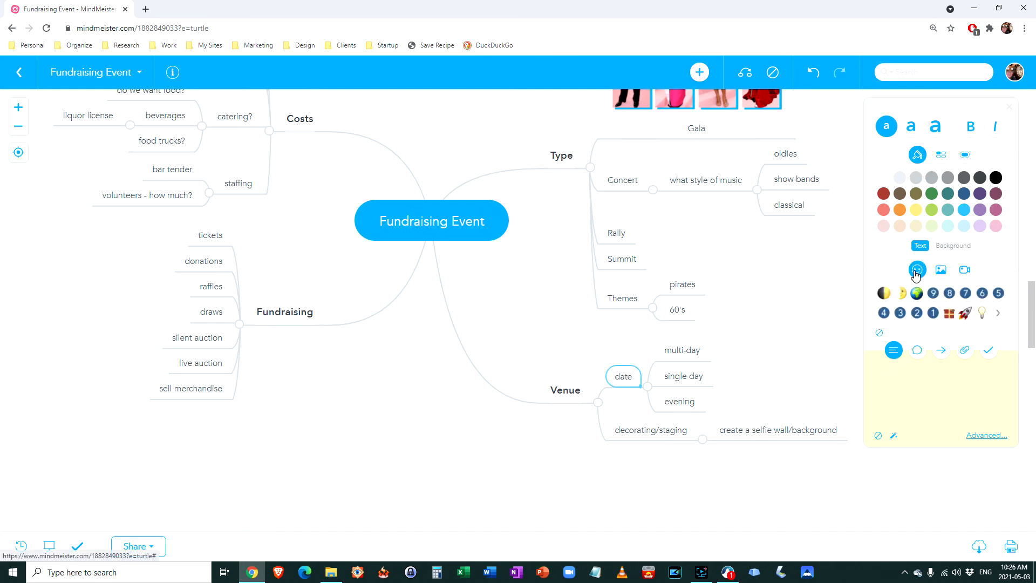
{"action": "left_click", "coordinate": [933, 313]}
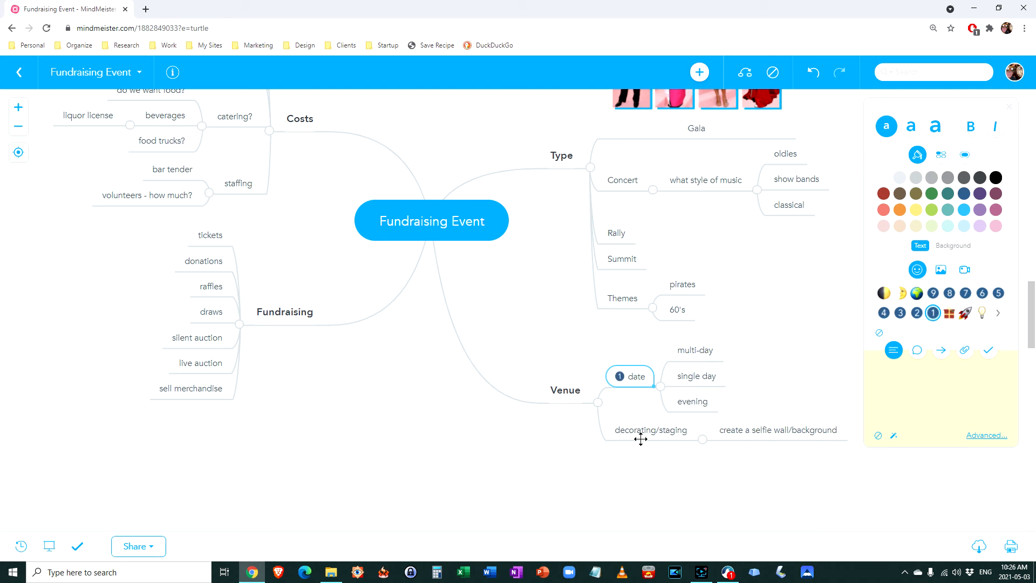
Step: Examine the sharing options for the map
{"action": "left_click_drag", "start_coordinate": [555, 326], "coordinate": [645, 409]}
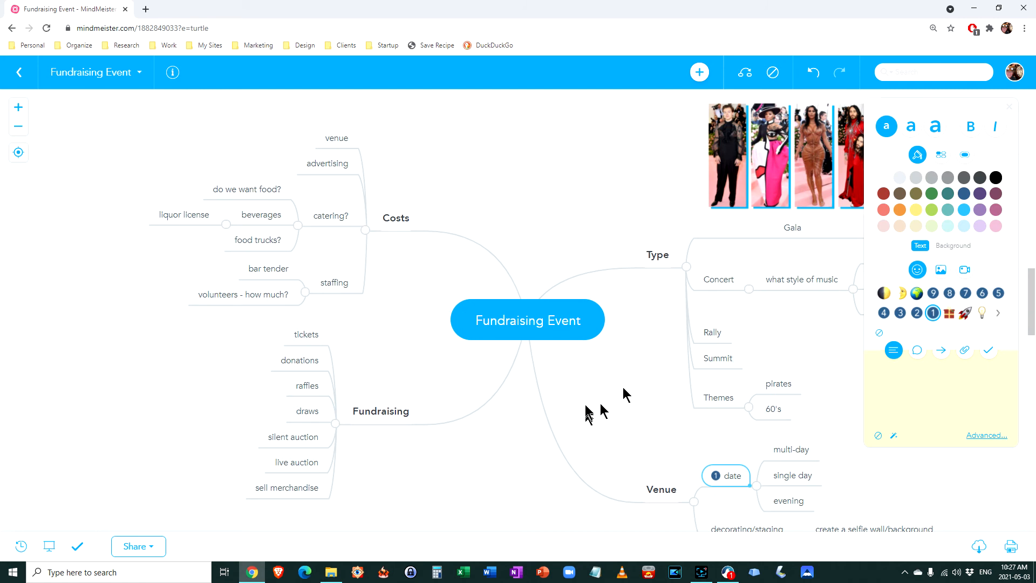
{"action": "left_click", "coordinate": [148, 545]}
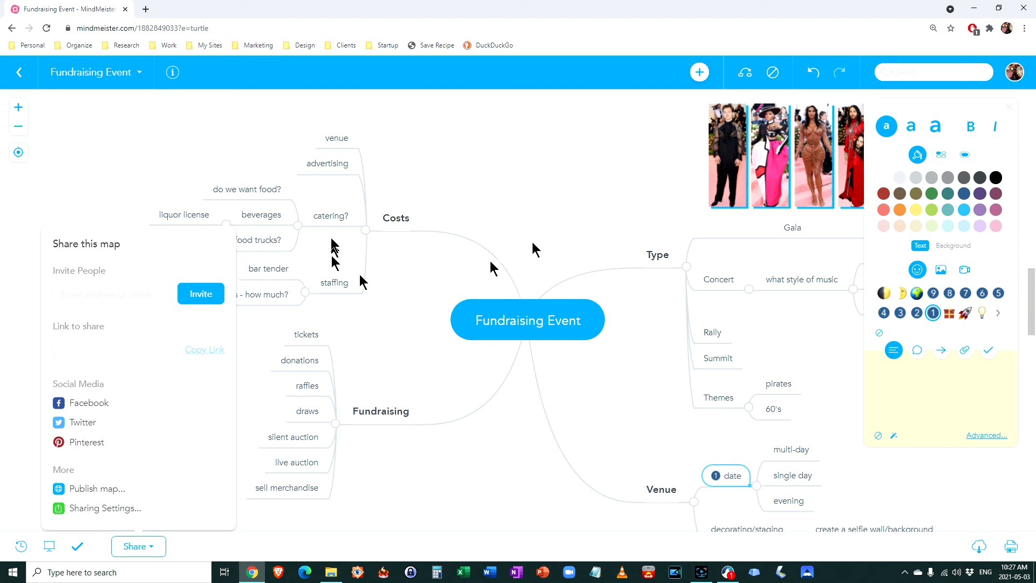
{"action": "left_click", "coordinate": [530, 199]}
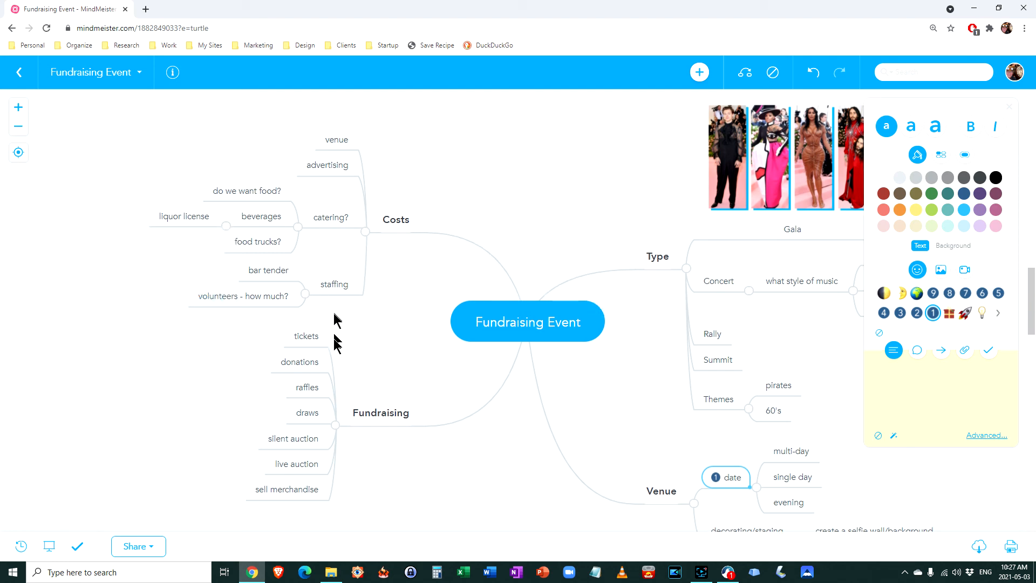
Step: Collapse the Costs, Fundraising, Venue and Type branches so only the main topics show
{"action": "left_click", "coordinate": [366, 232]}
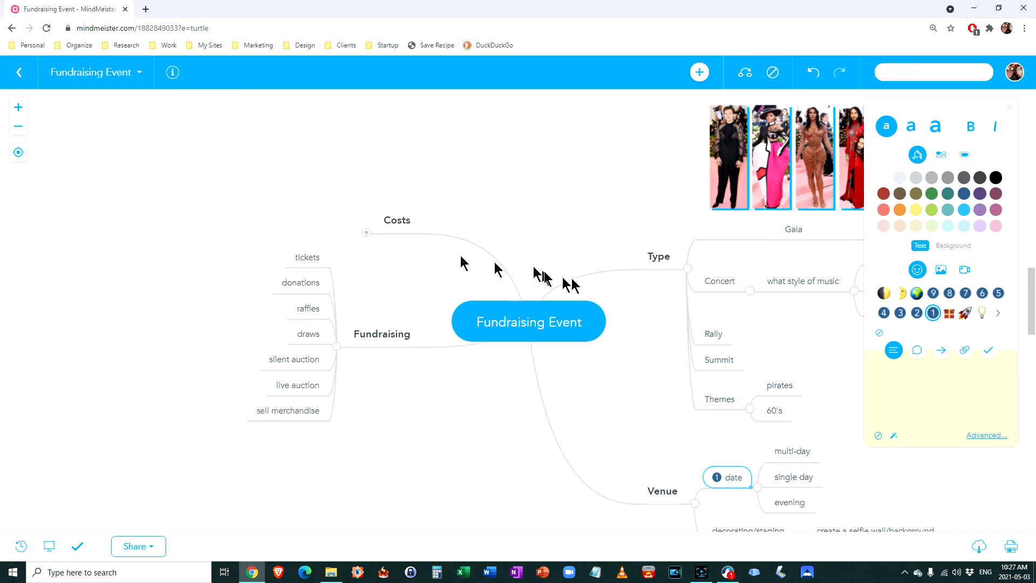
{"action": "left_click", "coordinate": [337, 346]}
{"action": "left_click", "coordinate": [696, 505]}
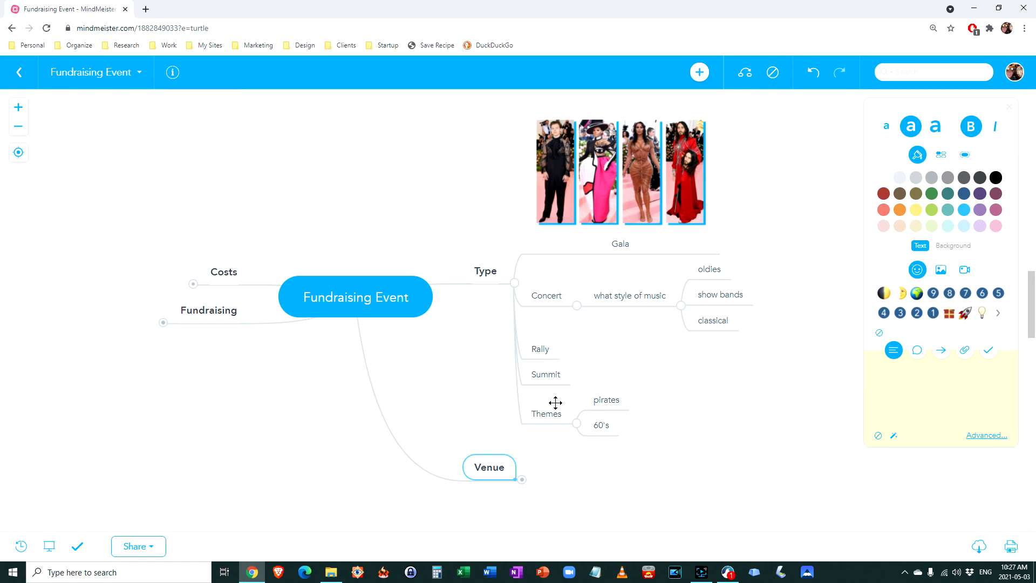
{"action": "left_click", "coordinate": [523, 482]}
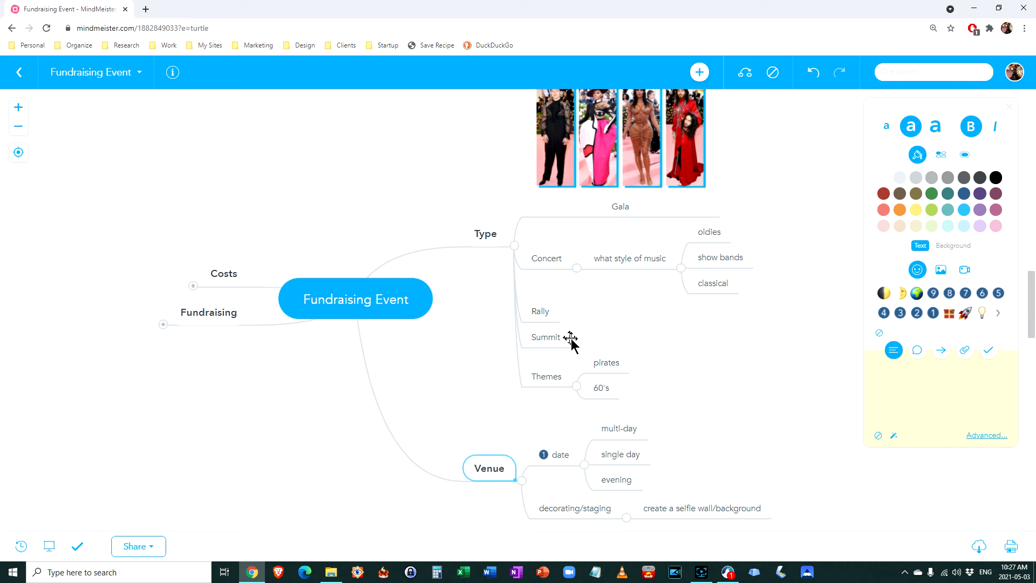
{"action": "left_click", "coordinate": [521, 481]}
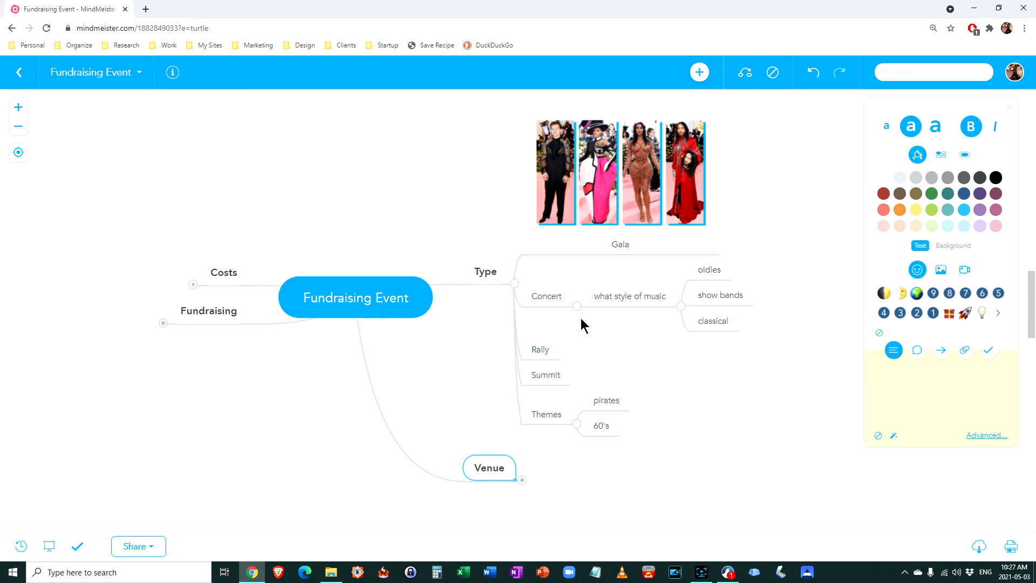
{"action": "left_click", "coordinate": [515, 282]}
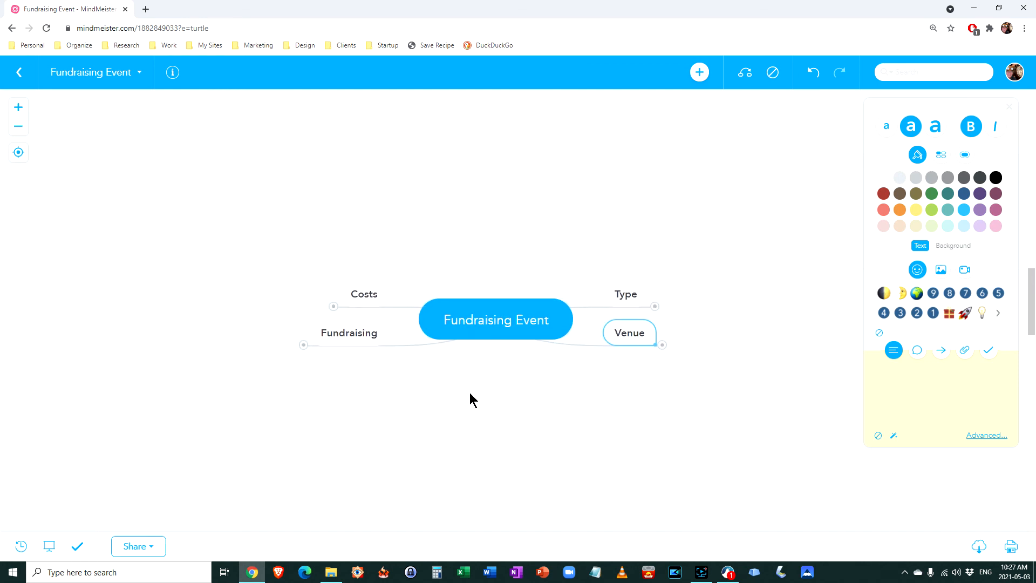
Step: Expand the Costs, Fundraising, Venue and Type branches again
{"action": "left_click", "coordinate": [331, 309]}
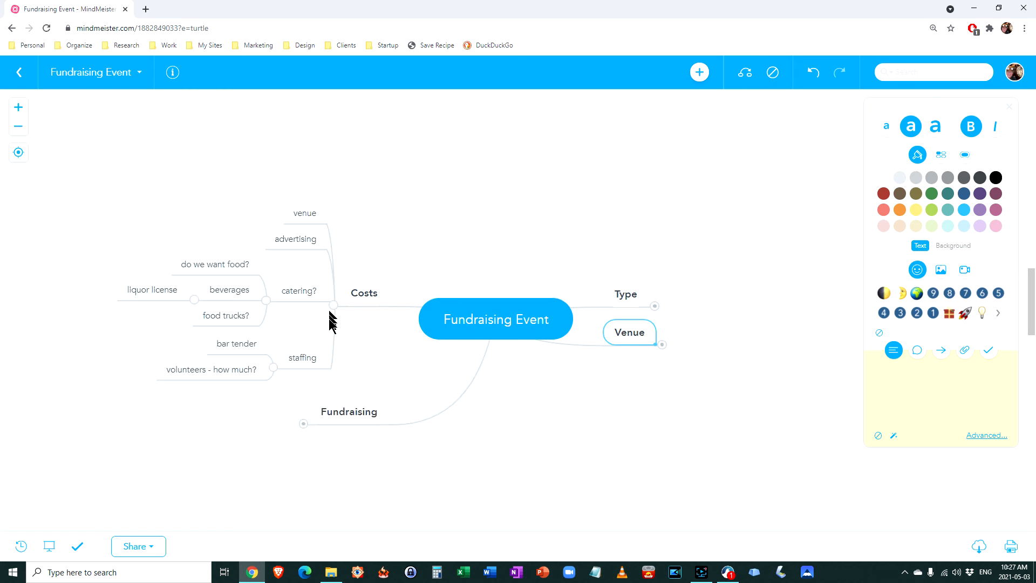
{"action": "left_click", "coordinate": [303, 424]}
{"action": "left_click", "coordinate": [662, 346]}
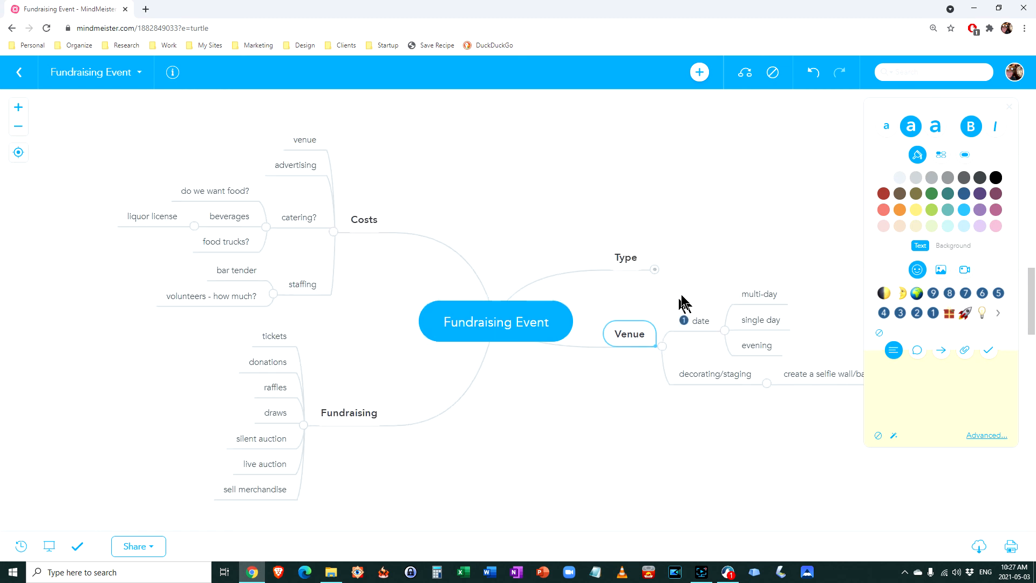
{"action": "left_click", "coordinate": [654, 271]}
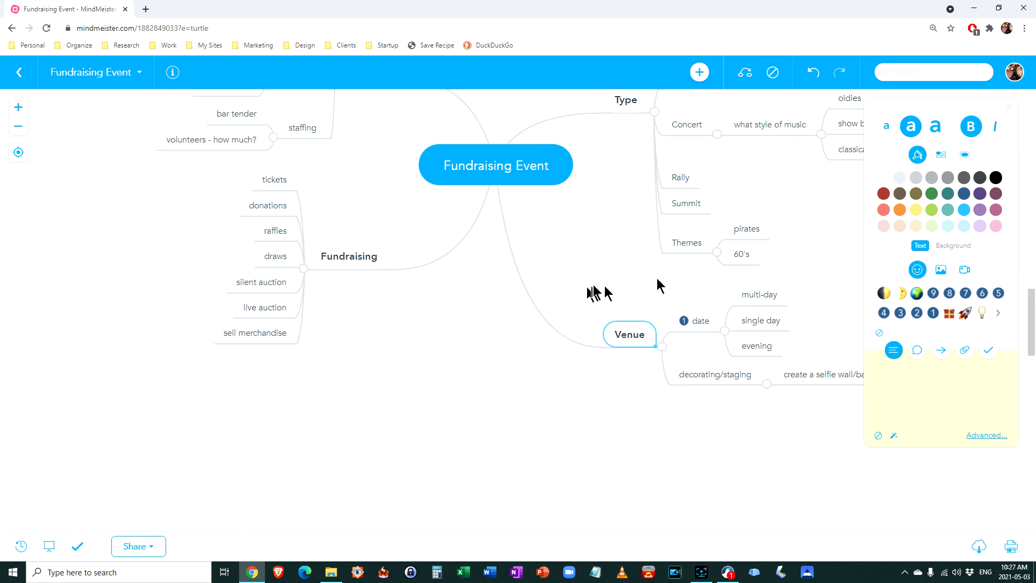
Step: Draw a connection arrow from the Venue main topic to the venue subtopic under Costs
{"action": "left_click_drag", "start_coordinate": [587, 276], "coordinate": [526, 419]}
{"action": "double_click", "coordinate": [576, 494]}
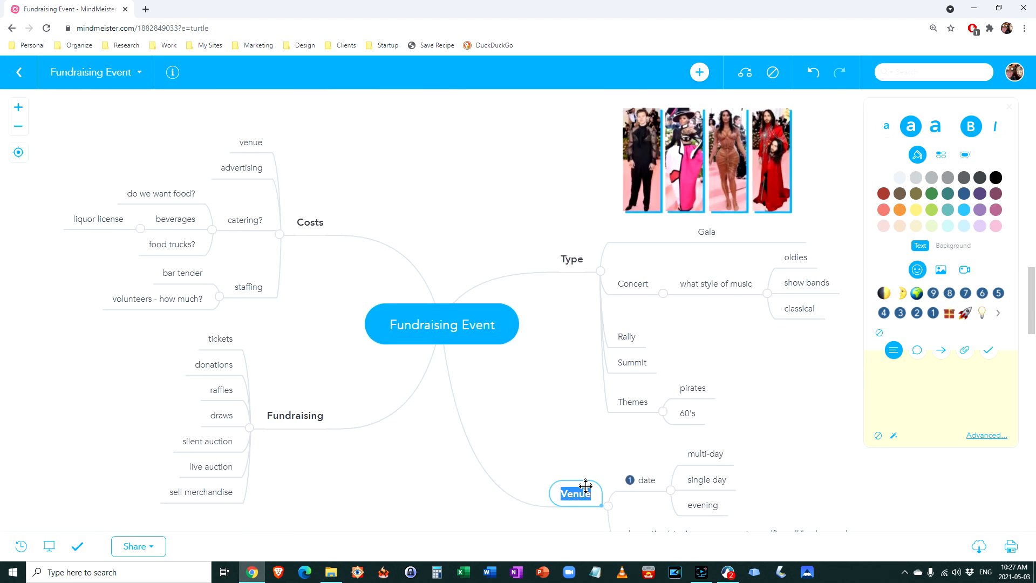
{"action": "left_click", "coordinate": [744, 72]}
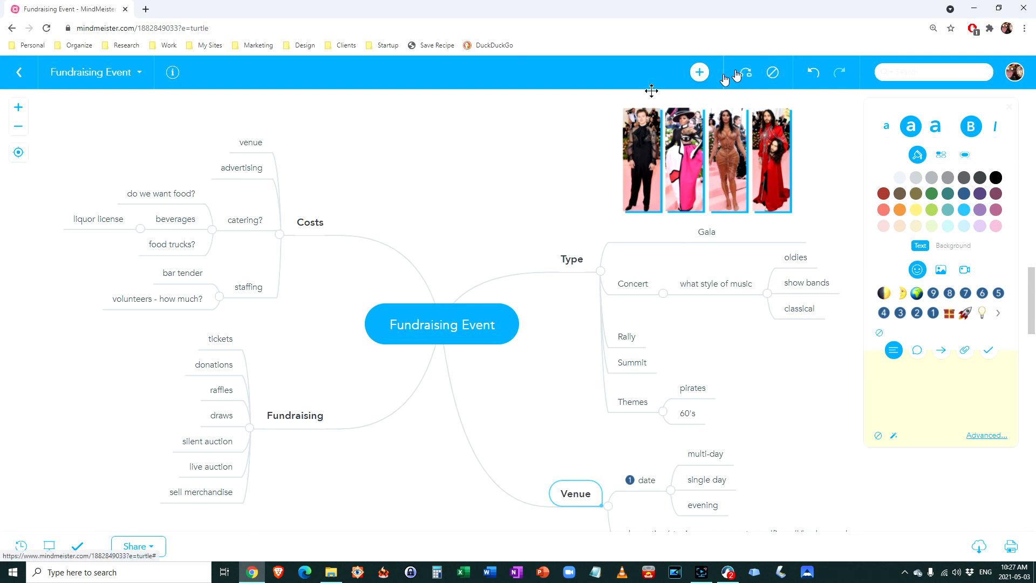
{"action": "left_click", "coordinate": [254, 143]}
{"action": "left_click", "coordinate": [257, 142]}
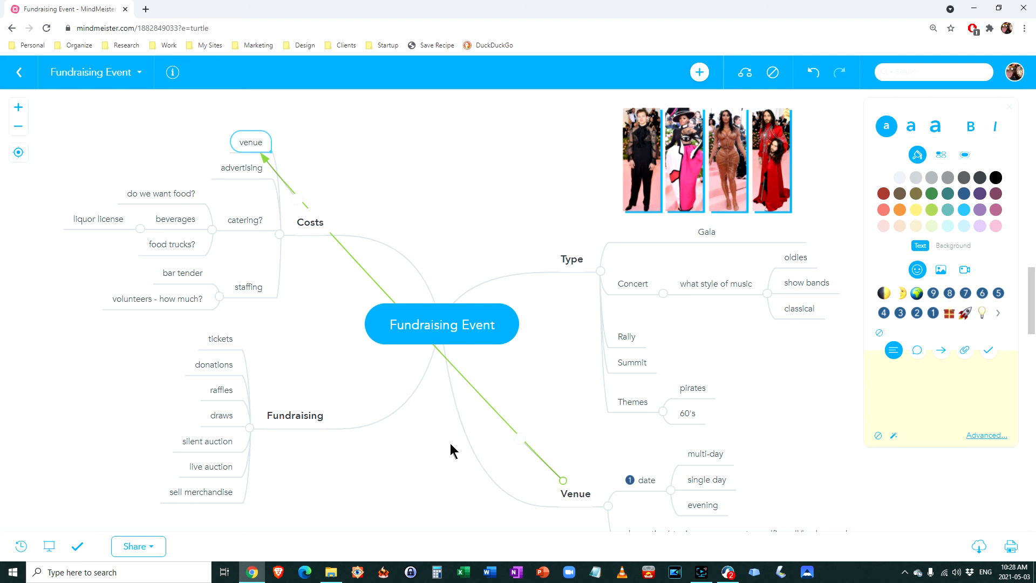
{"action": "left_click_drag", "start_coordinate": [556, 411], "coordinate": [576, 377]}
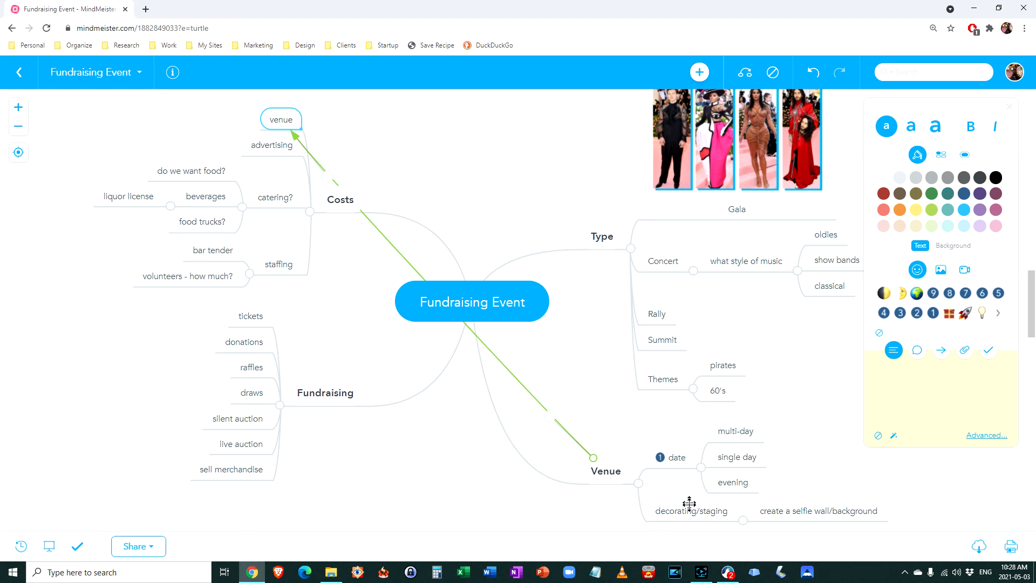
{"action": "left_click", "coordinate": [706, 573]}
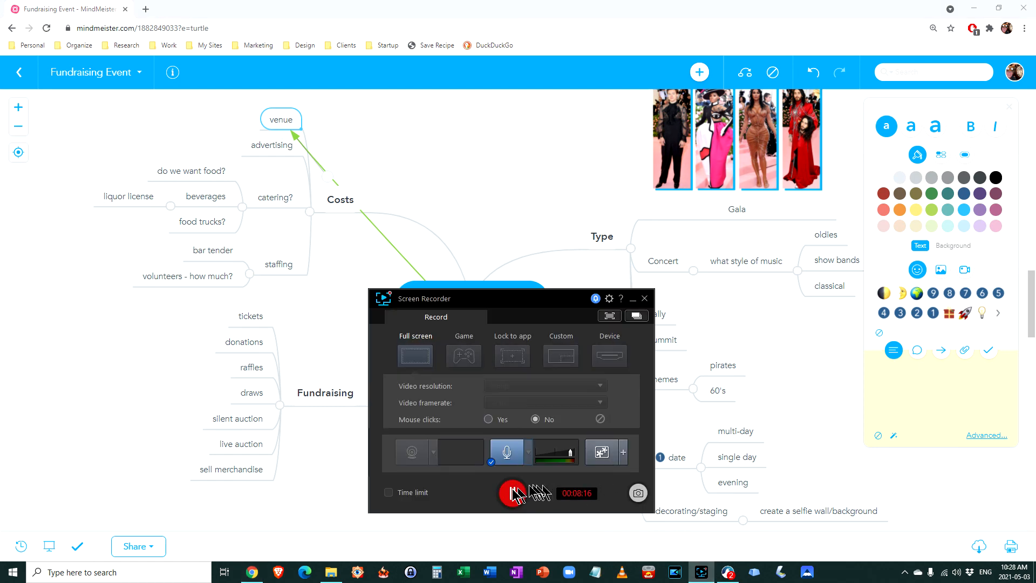